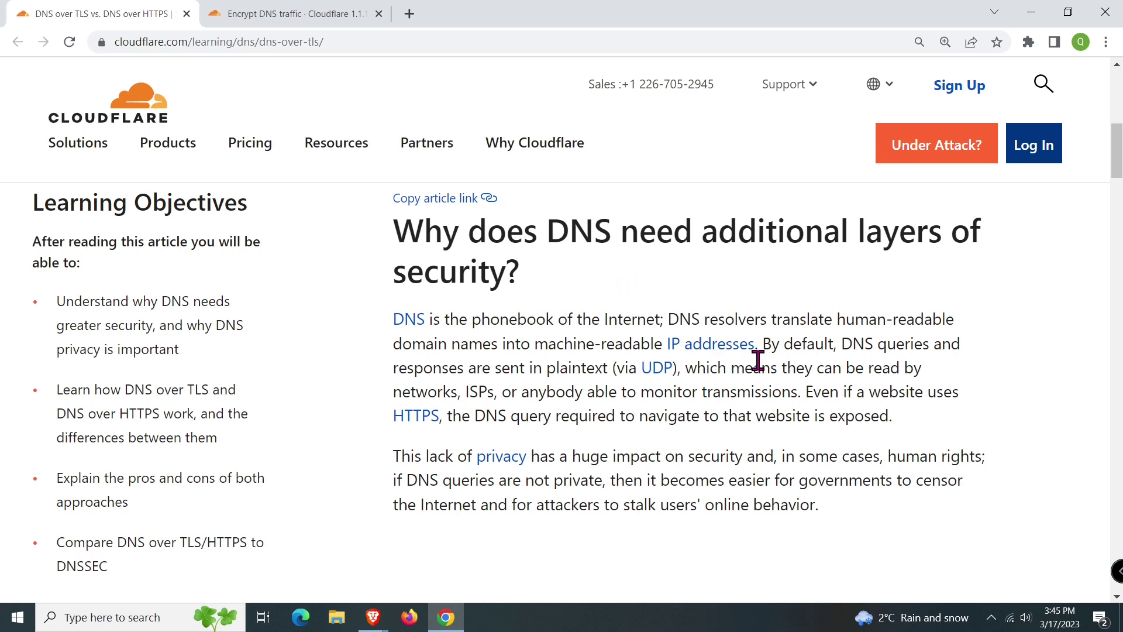
Step: Highlight the 'By default, DNS queries…' paragraph about plaintext DNS exposure
left_click_drag(762, 346, 807, 386)
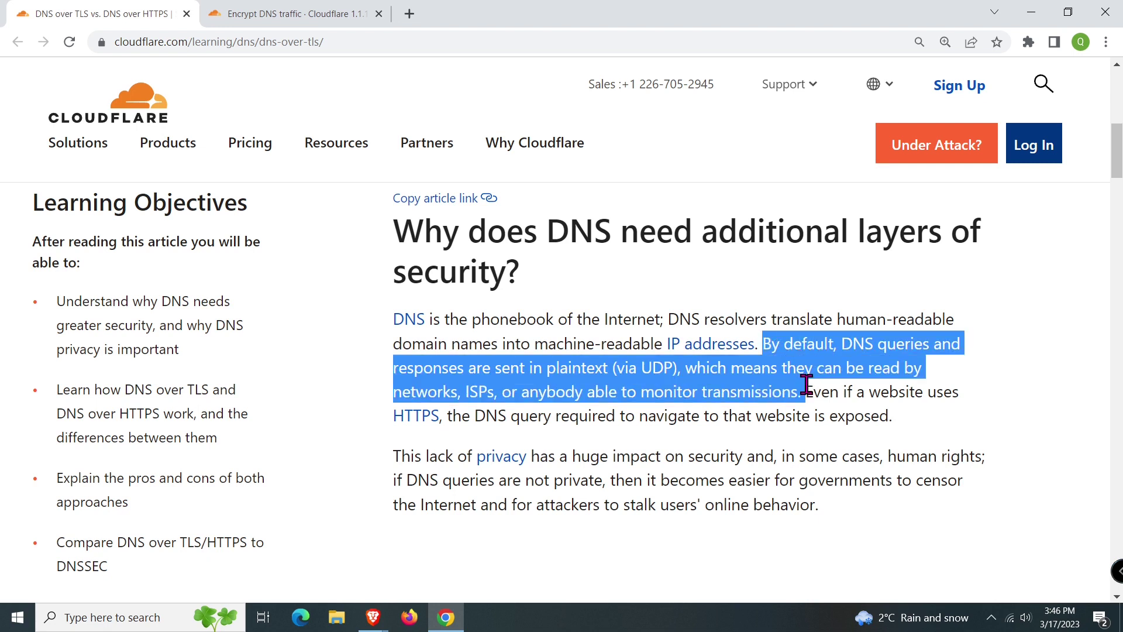
left_click_drag(807, 386, 902, 417)
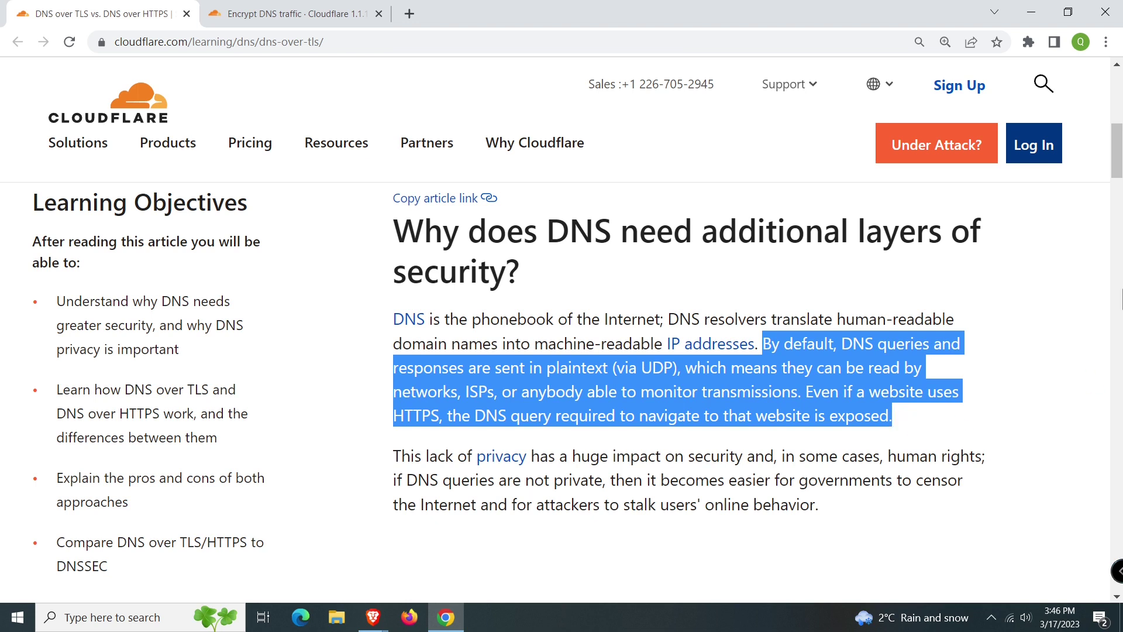
left_click_drag(1117, 171, 1117, 202)
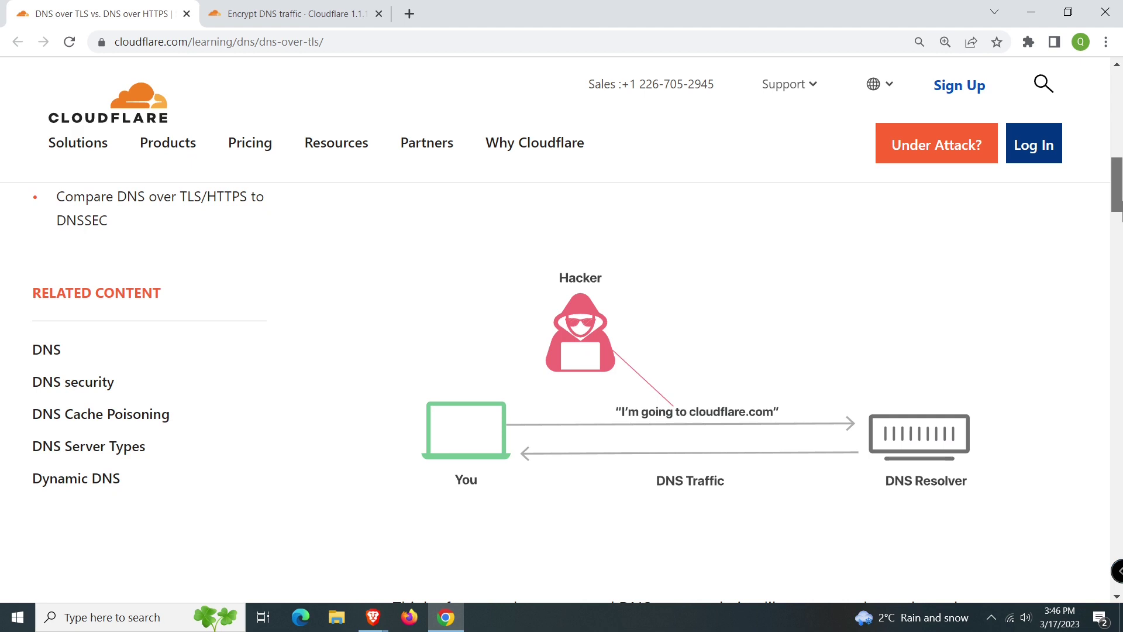
left_click_drag(1117, 202, 1117, 237)
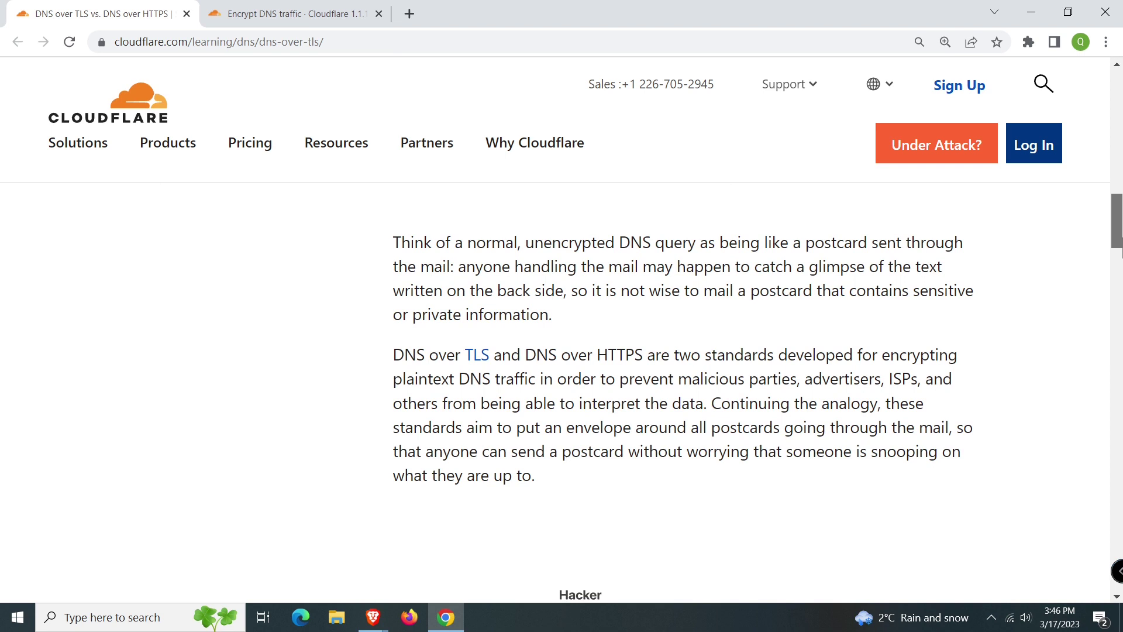
left_click_drag(1118, 242, 1117, 267)
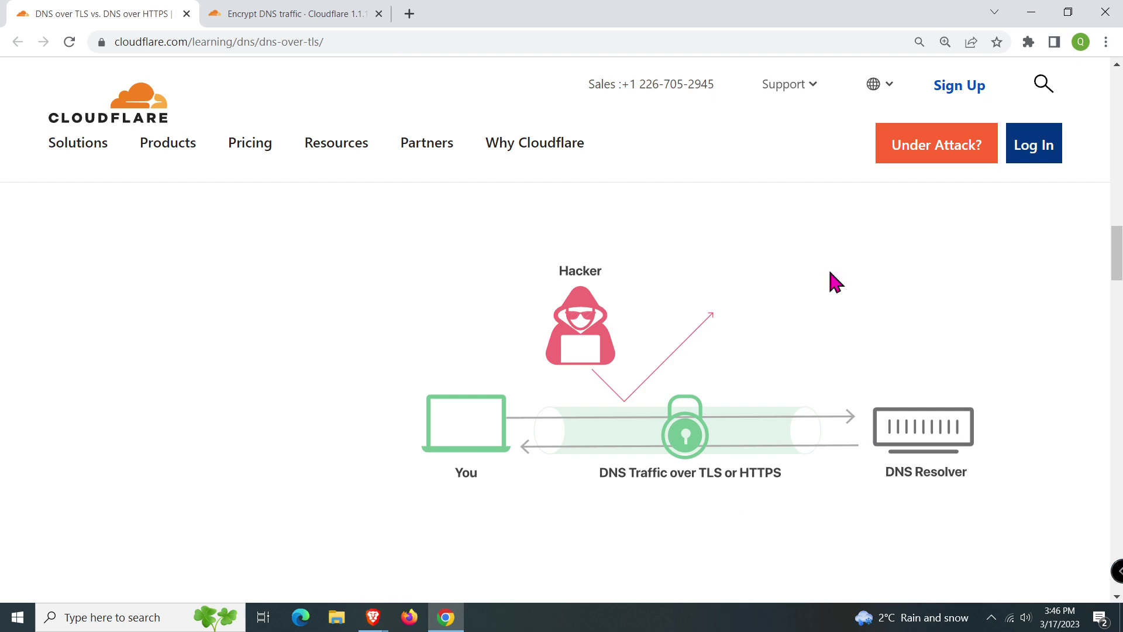
Step: Switch to the 'Encrypt DNS traffic' page
left_click(338, 13)
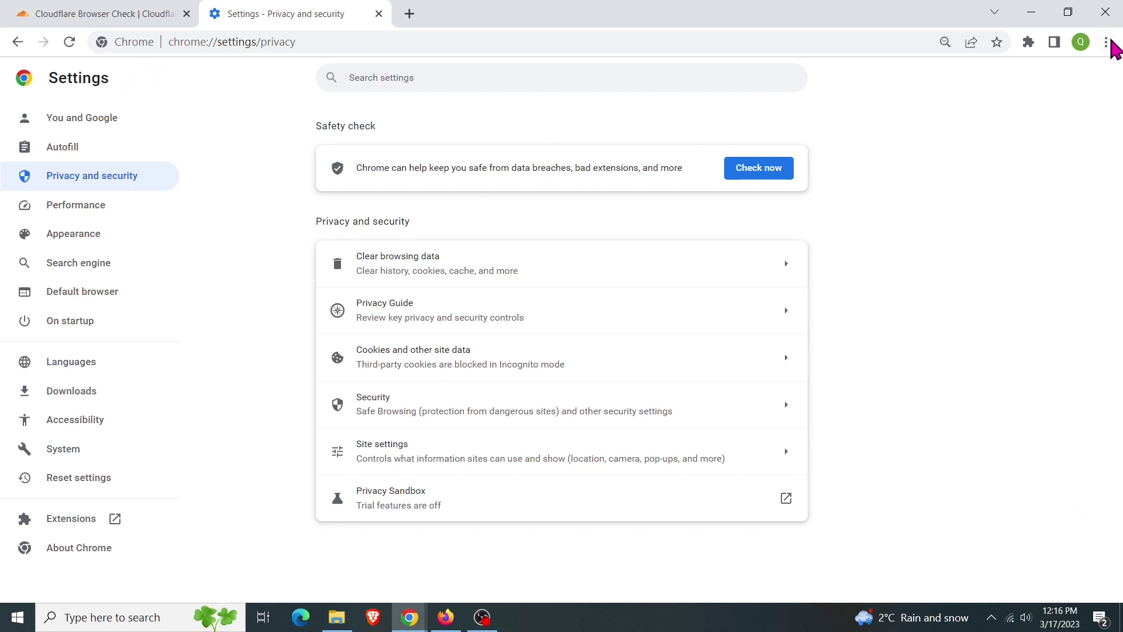
Step: In Chrome's Security settings, set Use secure DNS to Cloudflare (1.1.1.1)
left_click(1107, 42)
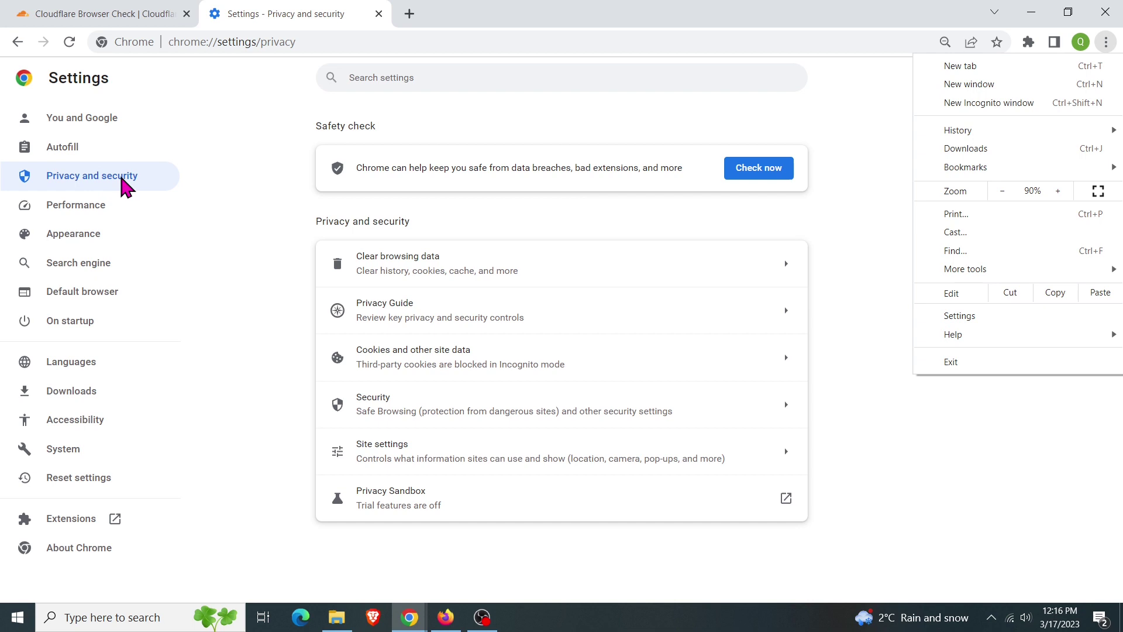
left_click(121, 179)
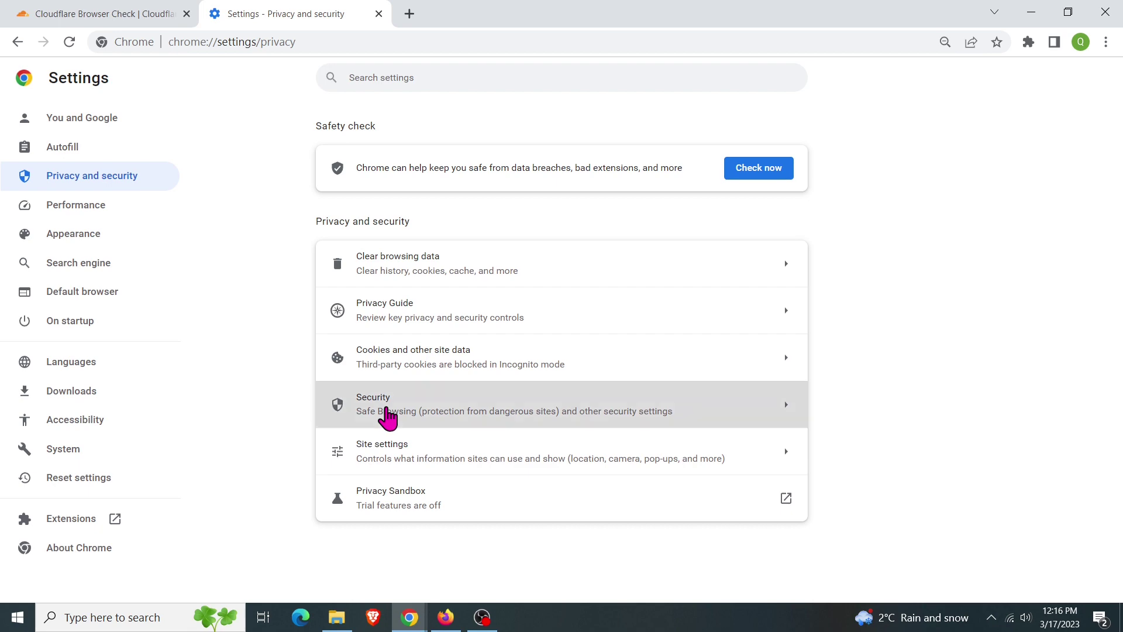
left_click(387, 416)
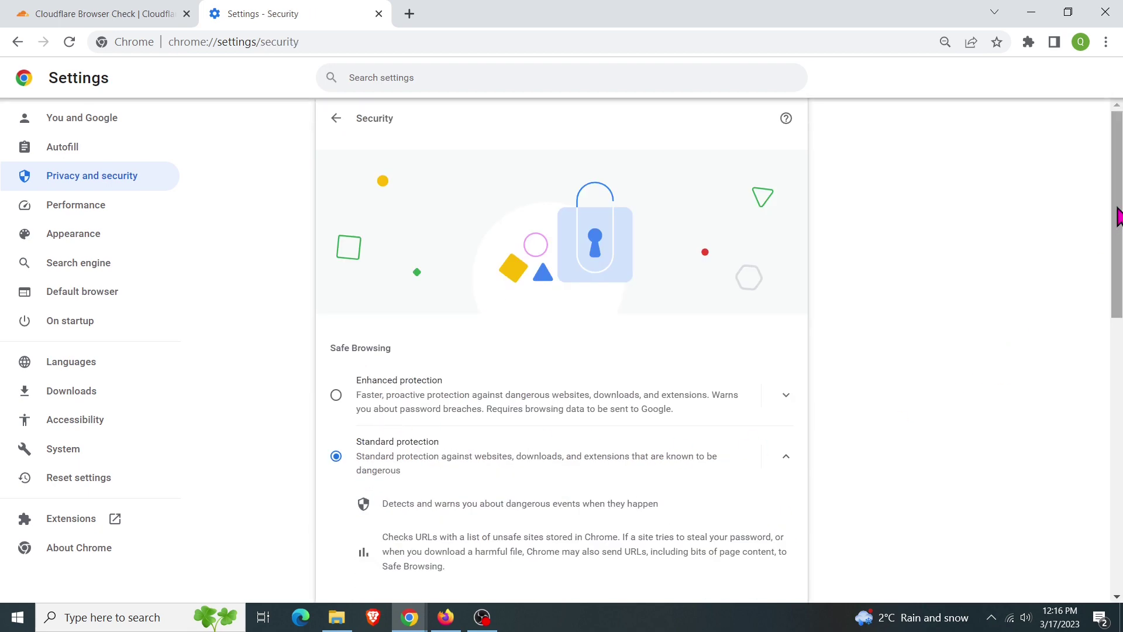
left_click_drag(1115, 220, 1091, 492)
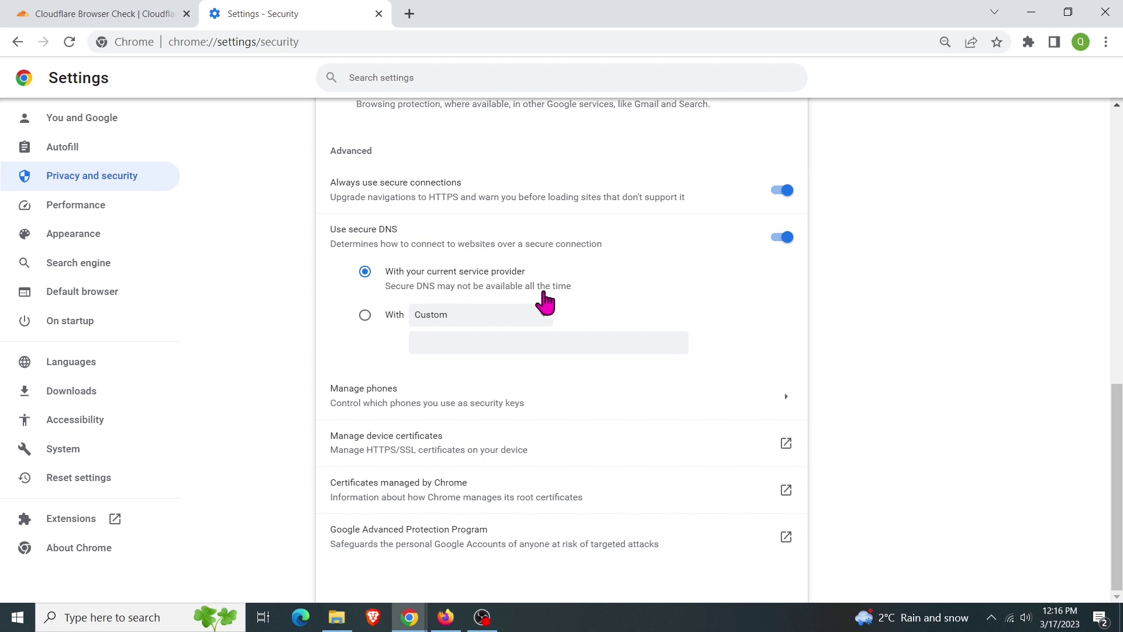
left_click(365, 315)
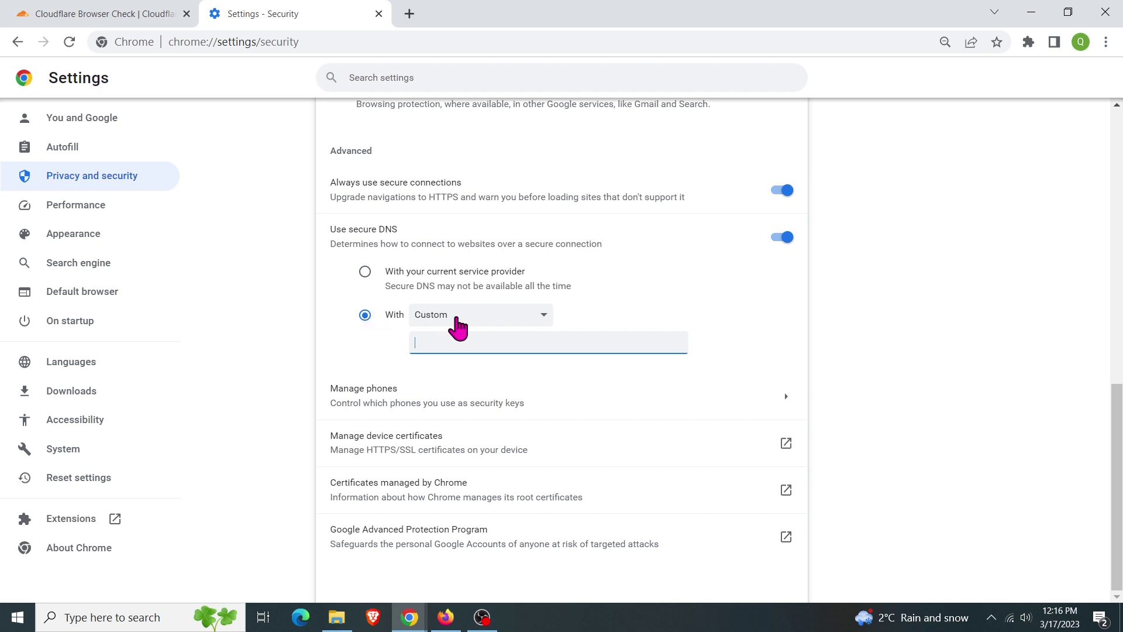
left_click(545, 318)
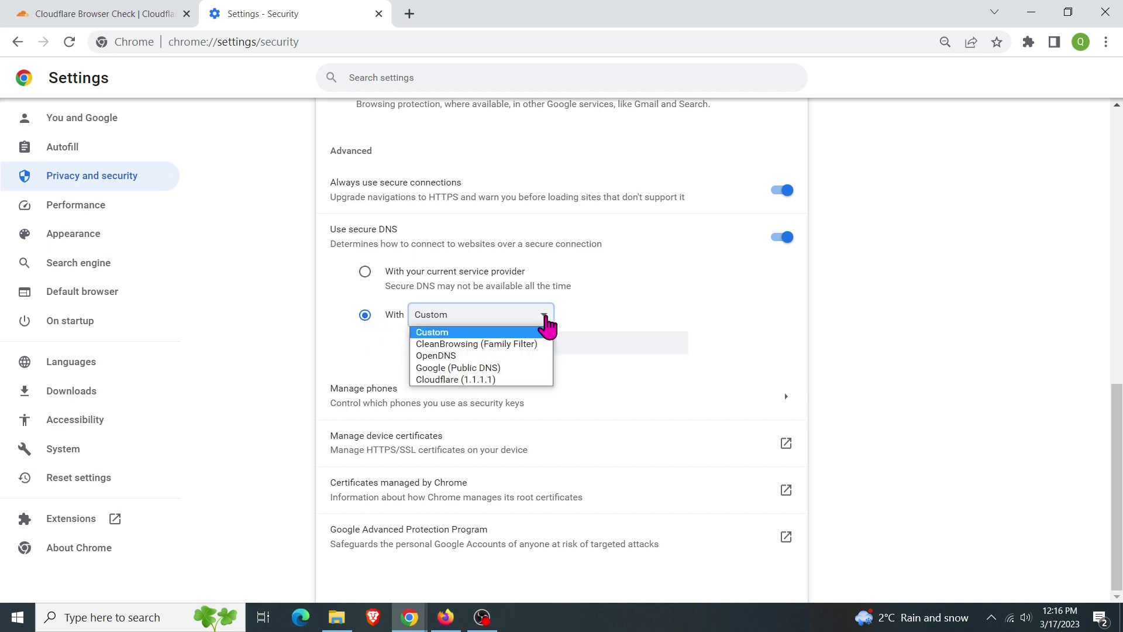
left_click(504, 379)
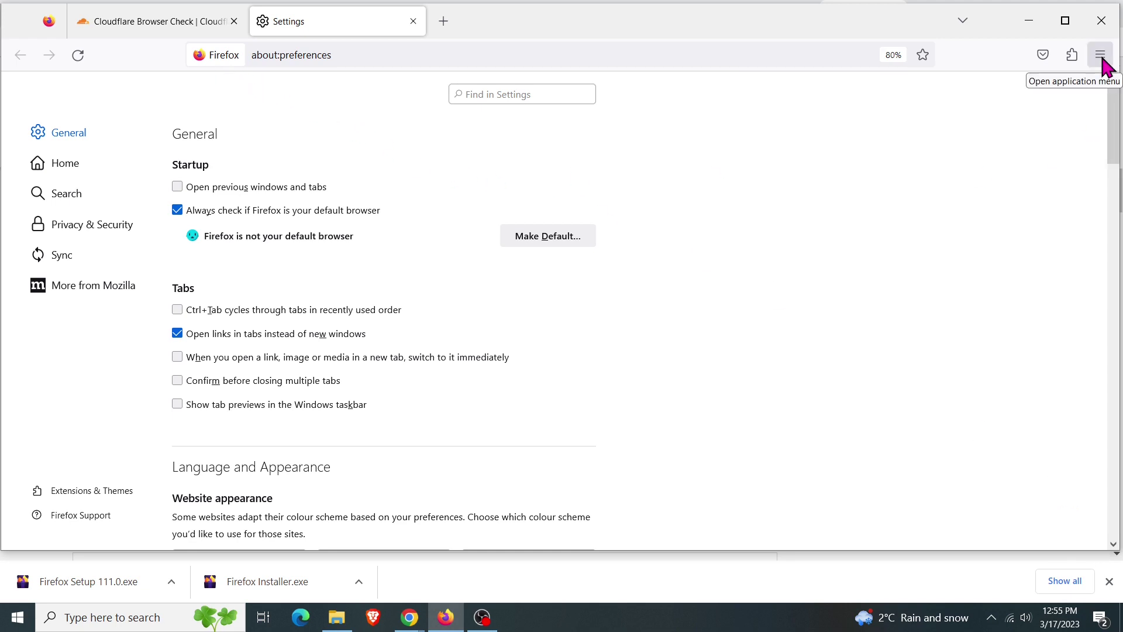
Step: Enable DNS over HTTPS in Firefox's Network Settings, keeping Cloudflare (Default) as provider
left_click(1102, 56)
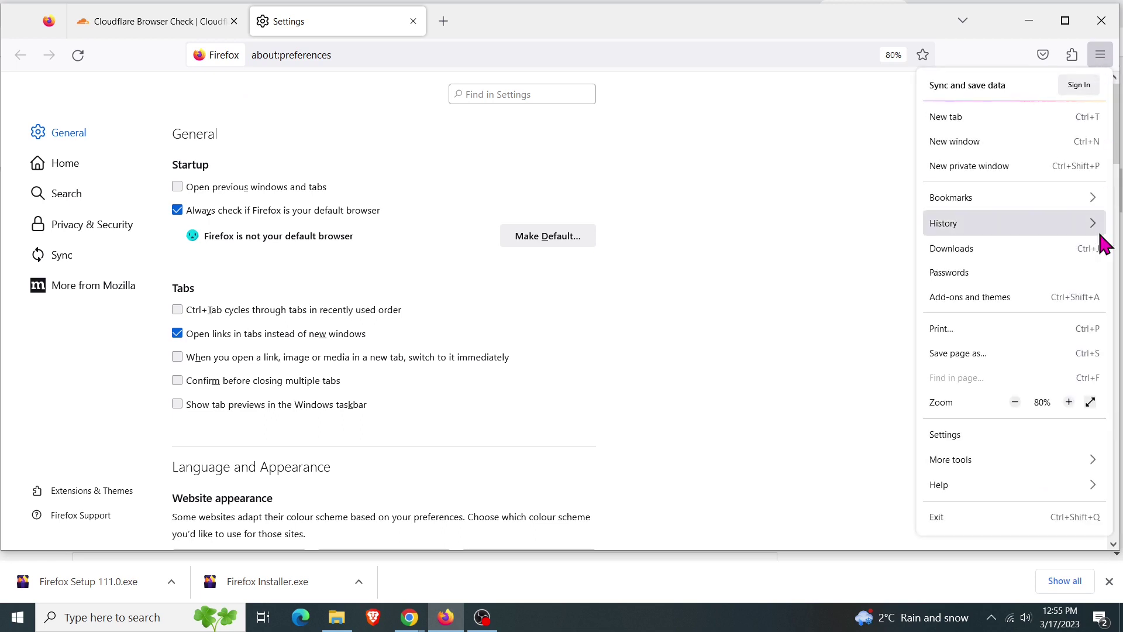
left_click(969, 435)
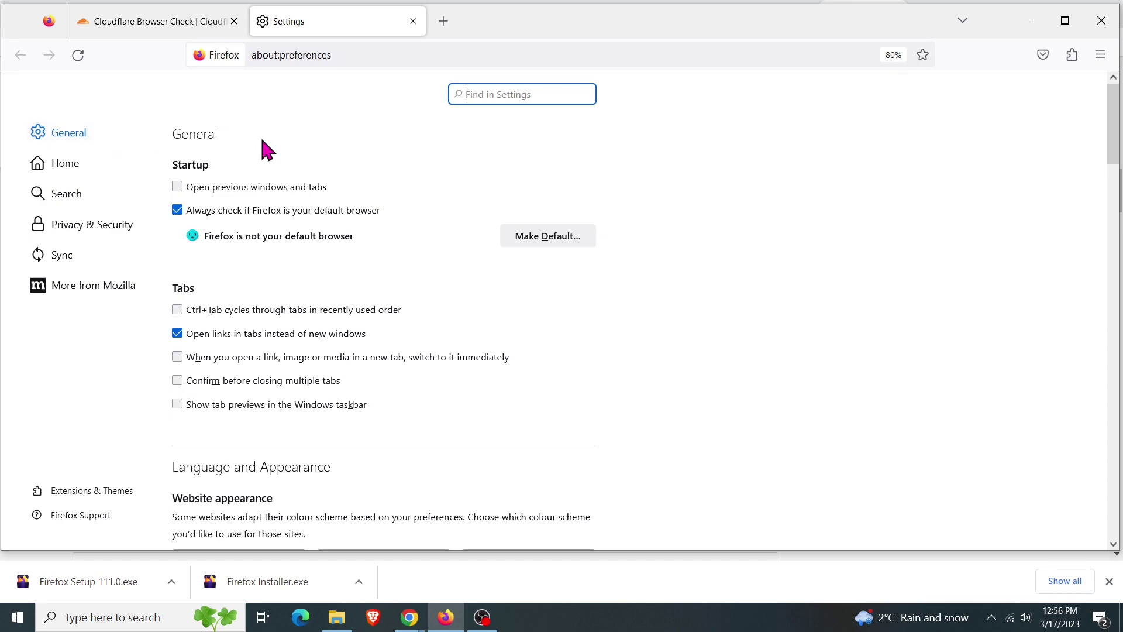
mouse_move(1113, 114)
left_mouse_down()
mouse_move(1088, 411)
mouse_move(1113, 491)
left_mouse_up()
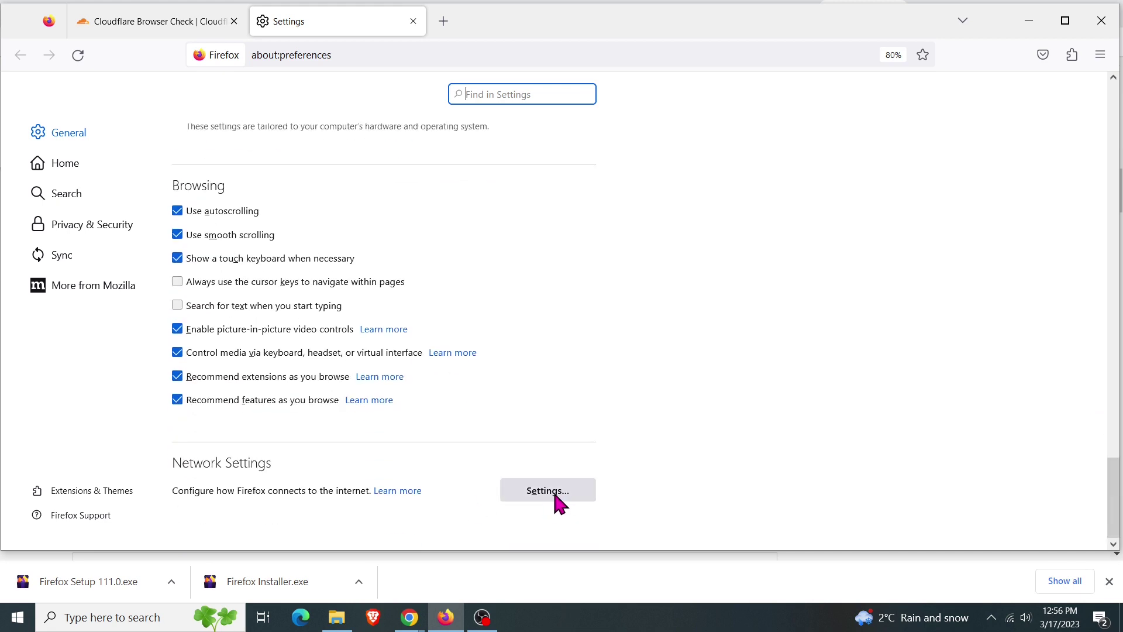
left_click(547, 491)
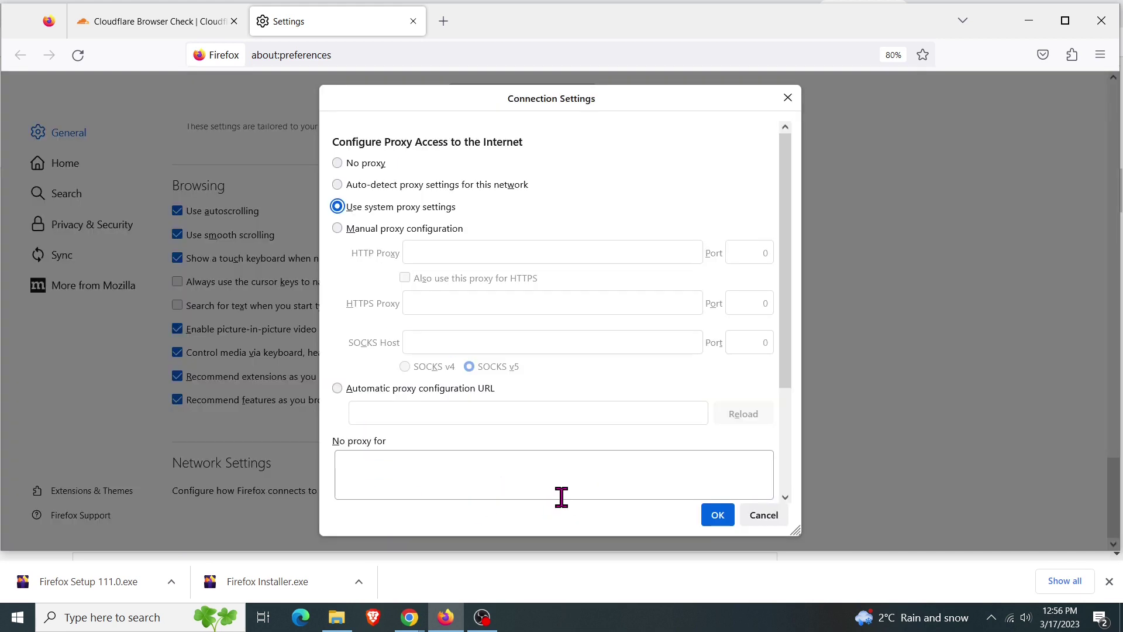
left_click_drag(788, 259, 785, 382)
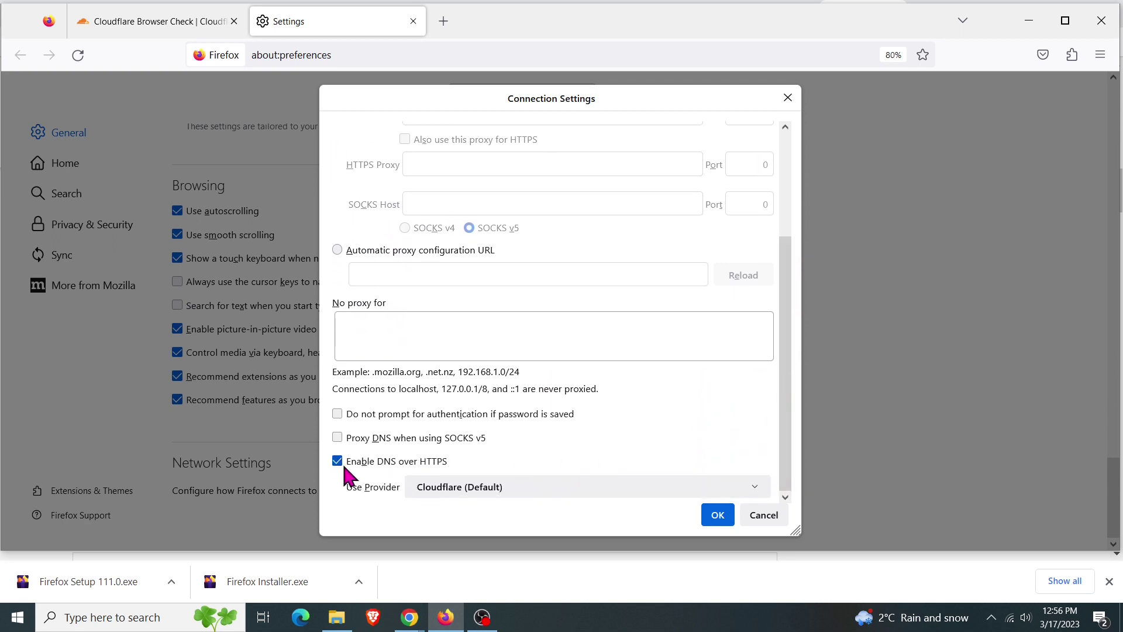
left_click(709, 491)
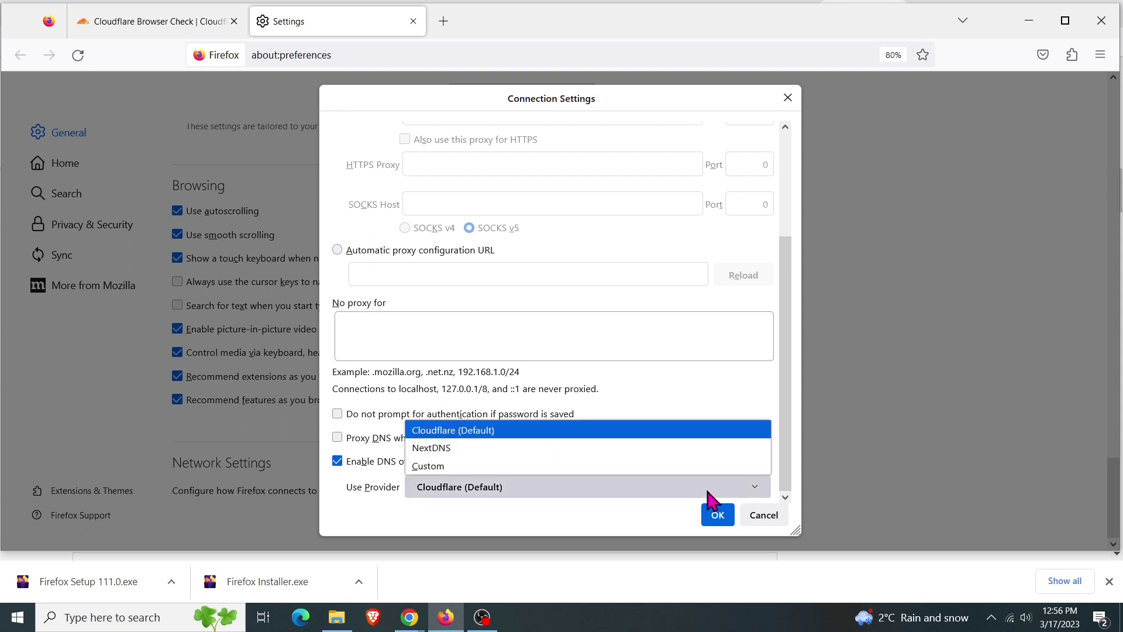
left_click(493, 433)
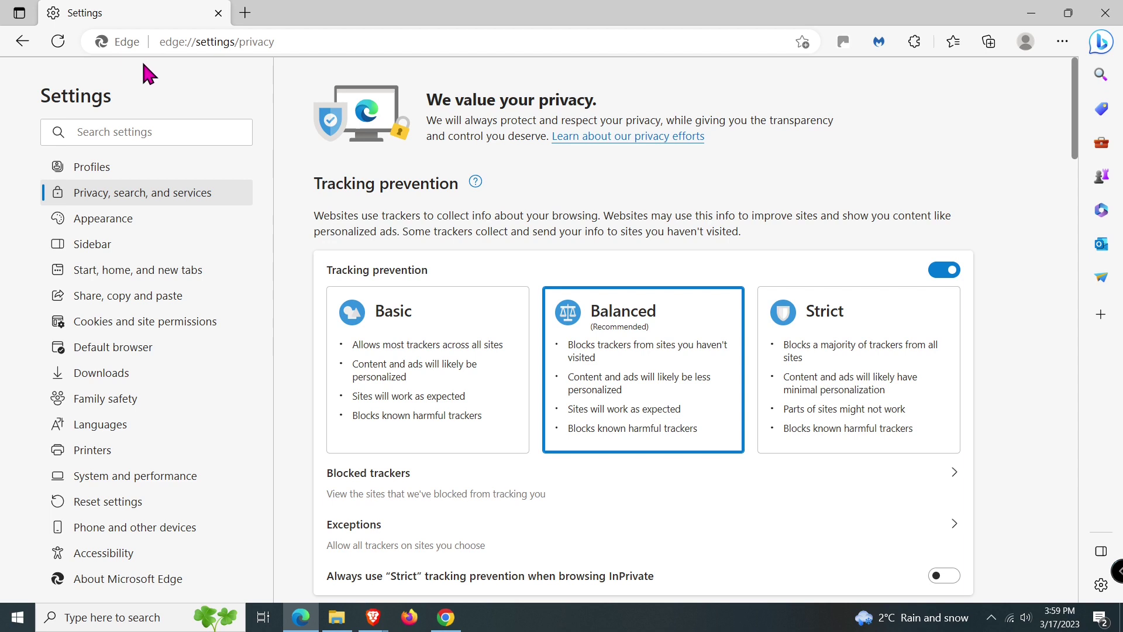
Step: Under Edge's Privacy, search, and services, set the secure DNS provider to Cloudflare (1.1.1.1)
left_click(1064, 43)
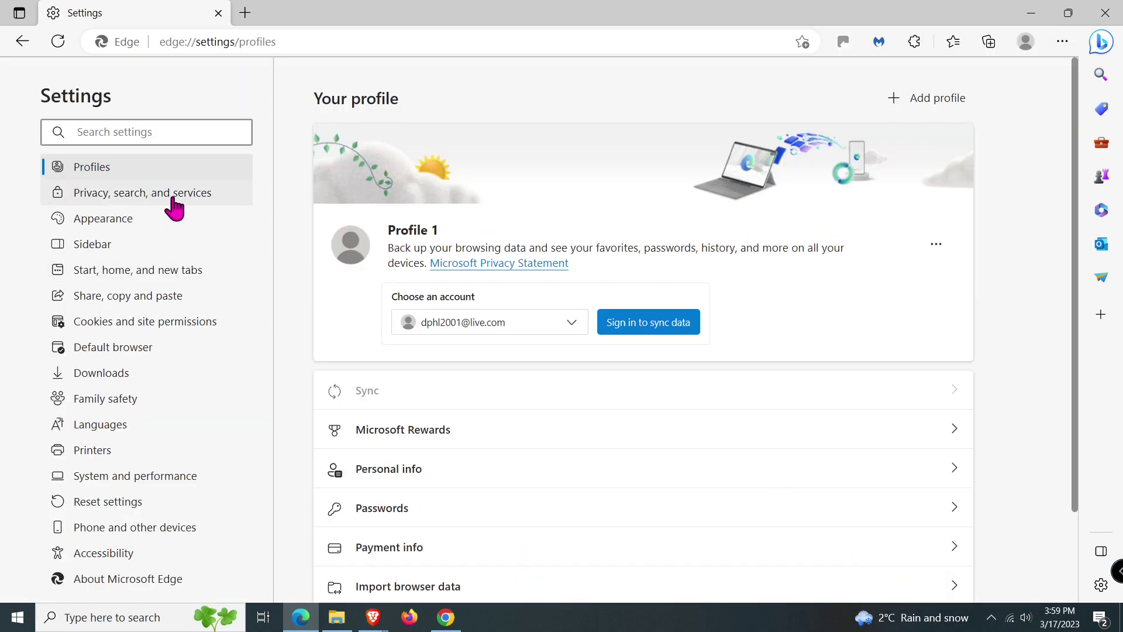
left_click(174, 202)
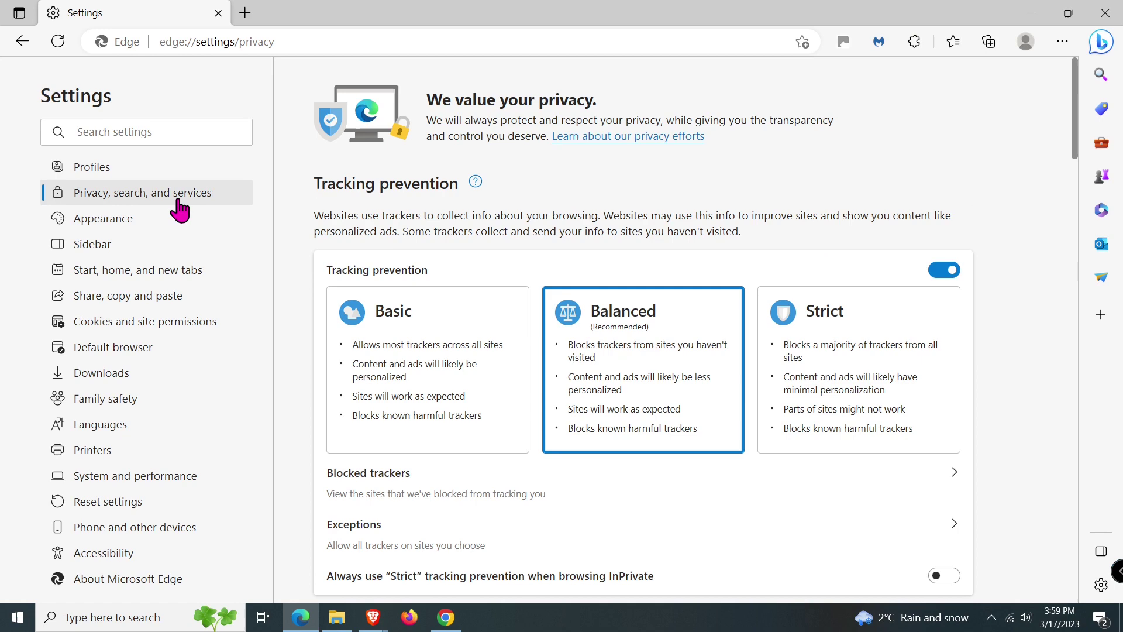
left_click_drag(1085, 106, 1077, 465)
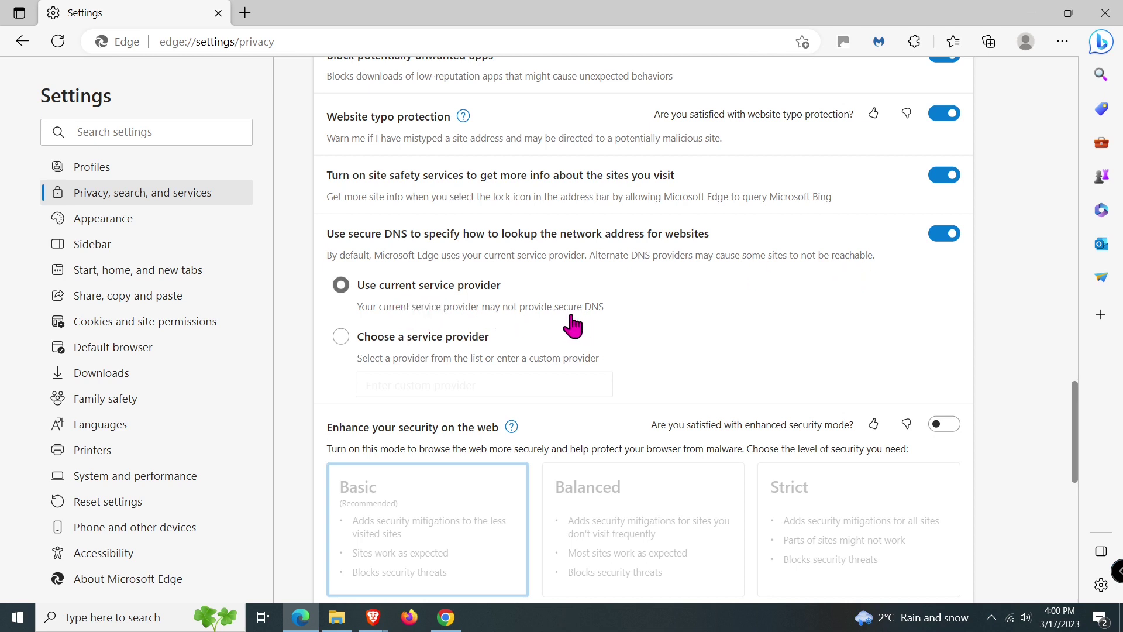
left_click(341, 338)
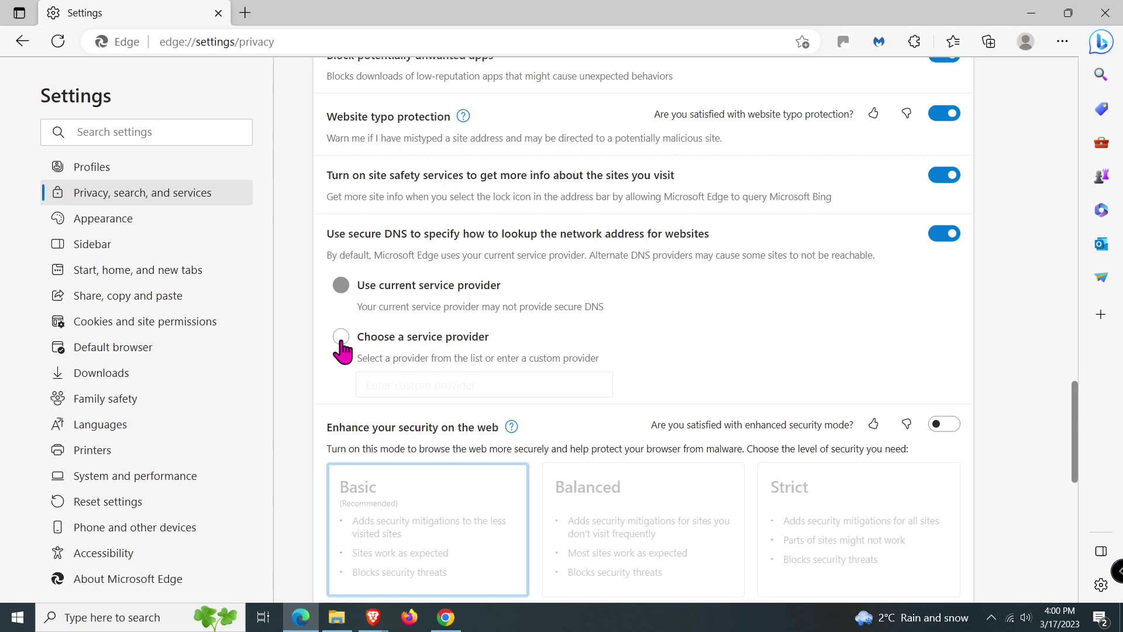
left_click(503, 384)
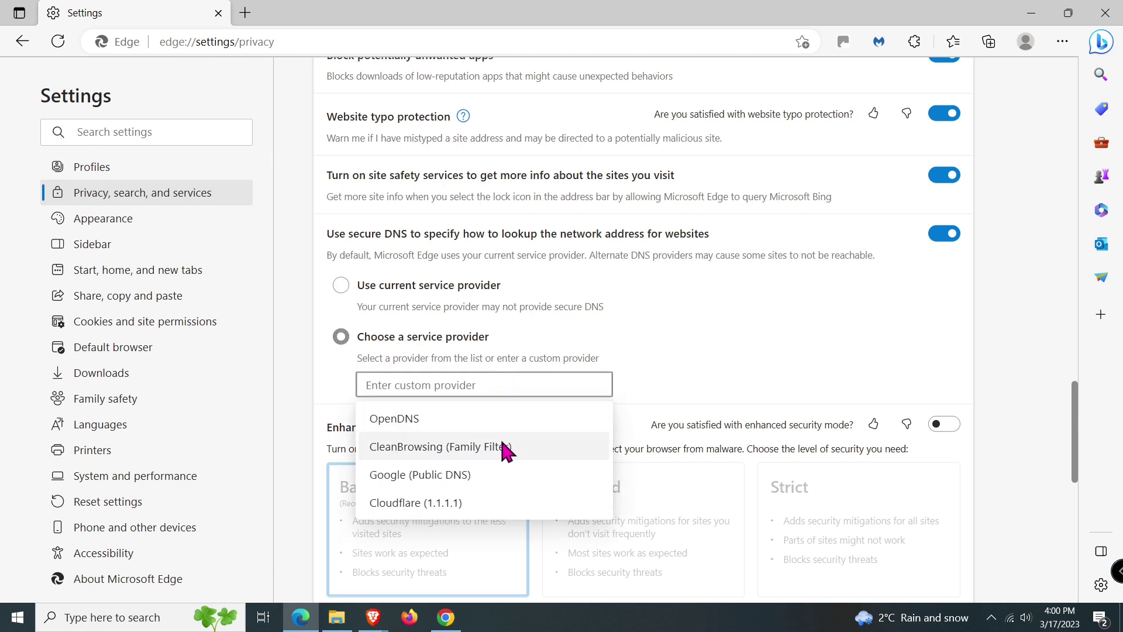
left_click(475, 515)
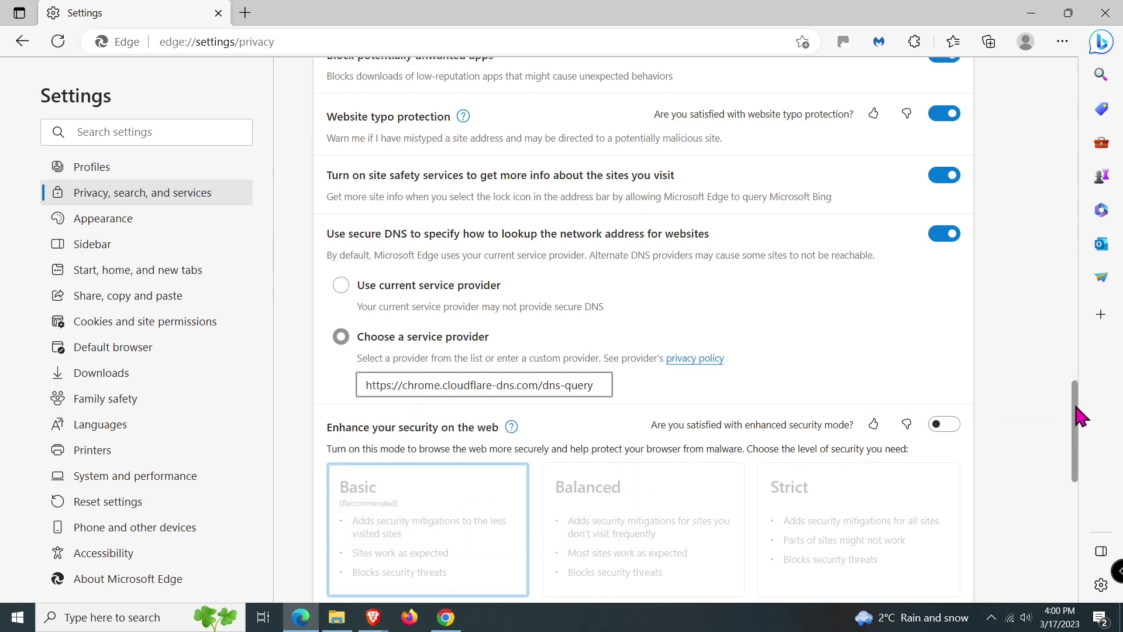
left_click_drag(1075, 404, 1066, 75)
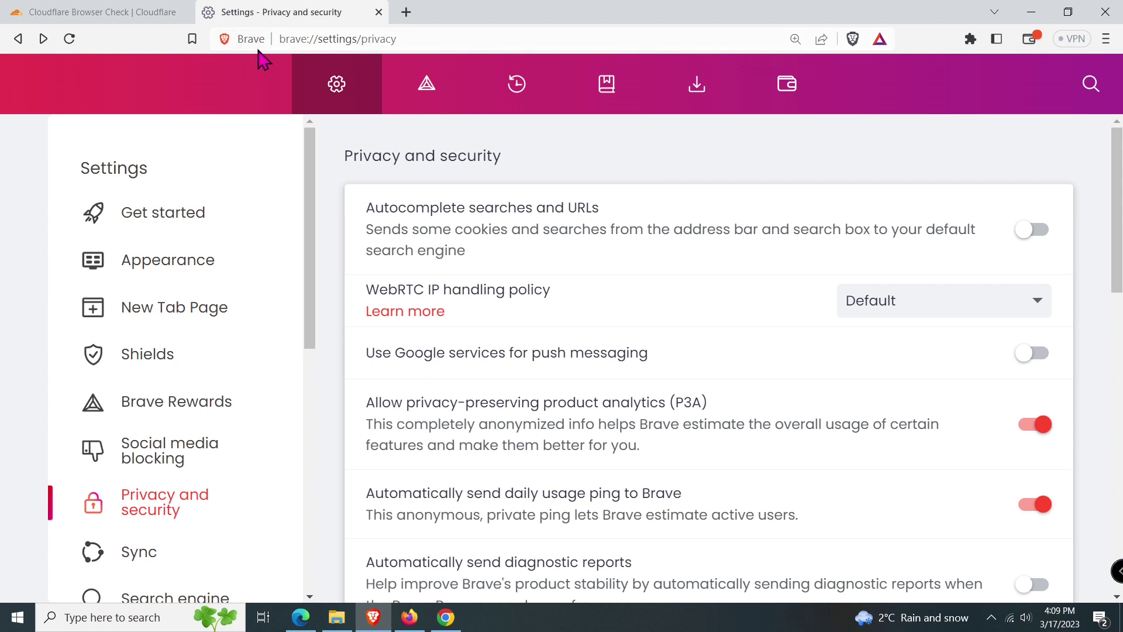
Step: In Brave's Privacy and security > Security settings, select Cloudflare (1.1.1.1) as secure DNS
left_click(1106, 40)
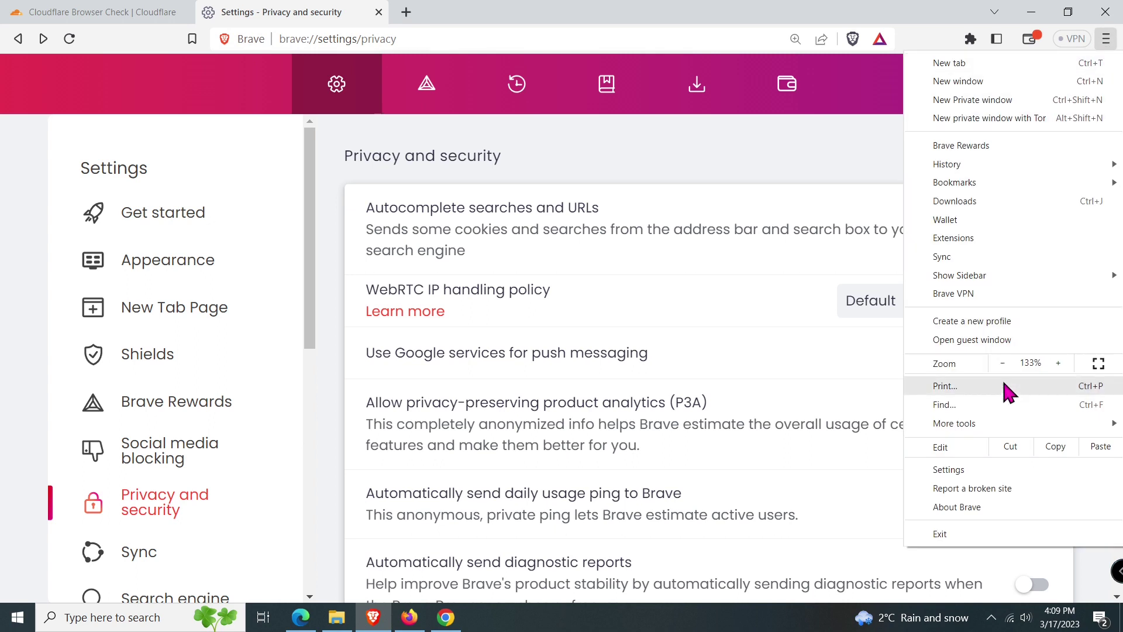
left_click(977, 474)
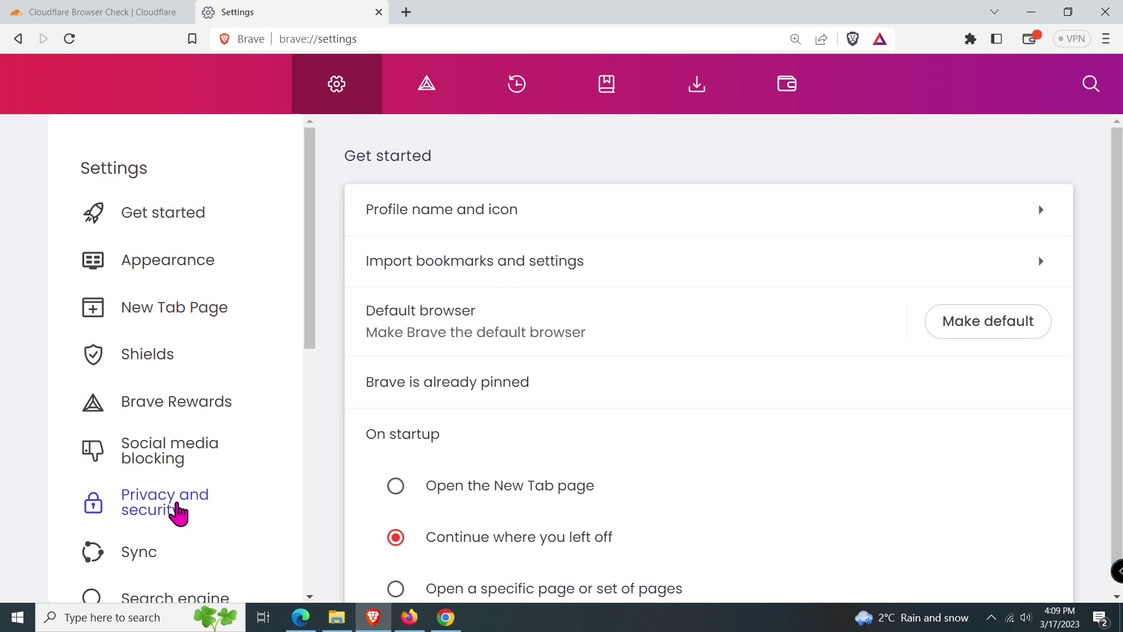
left_click(181, 509)
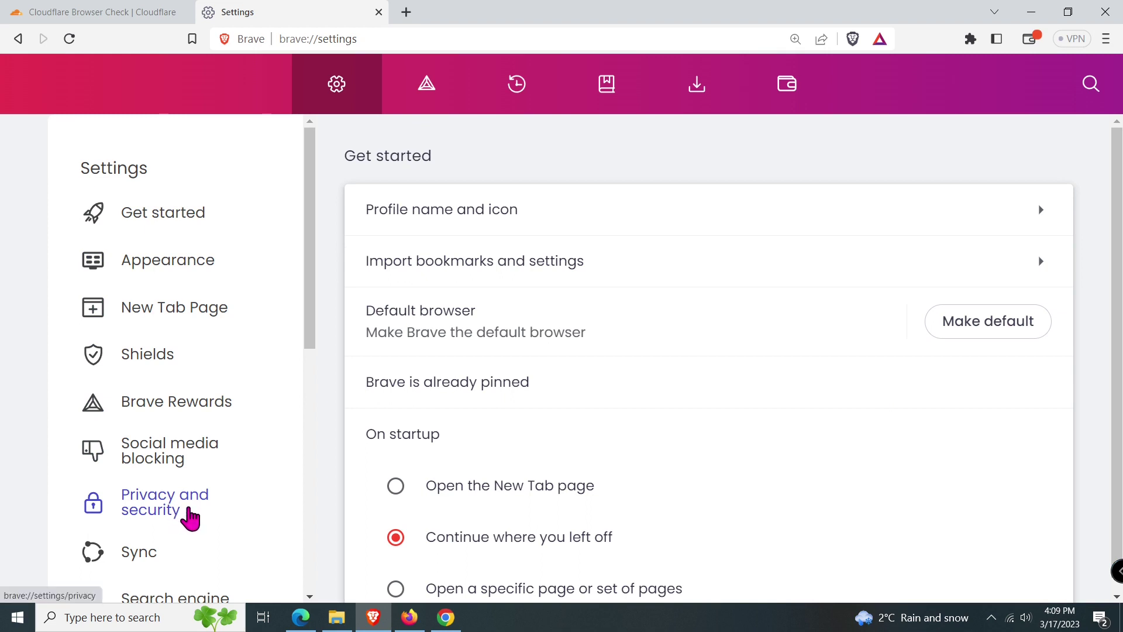
left_click(191, 518)
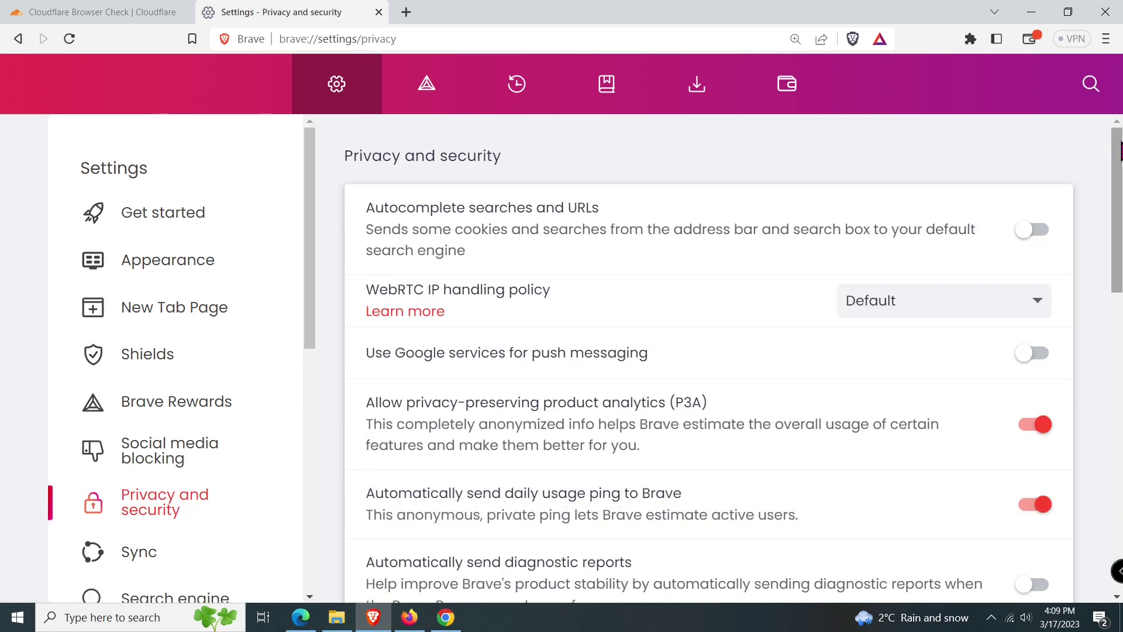
left_click_drag(1115, 159, 1104, 281)
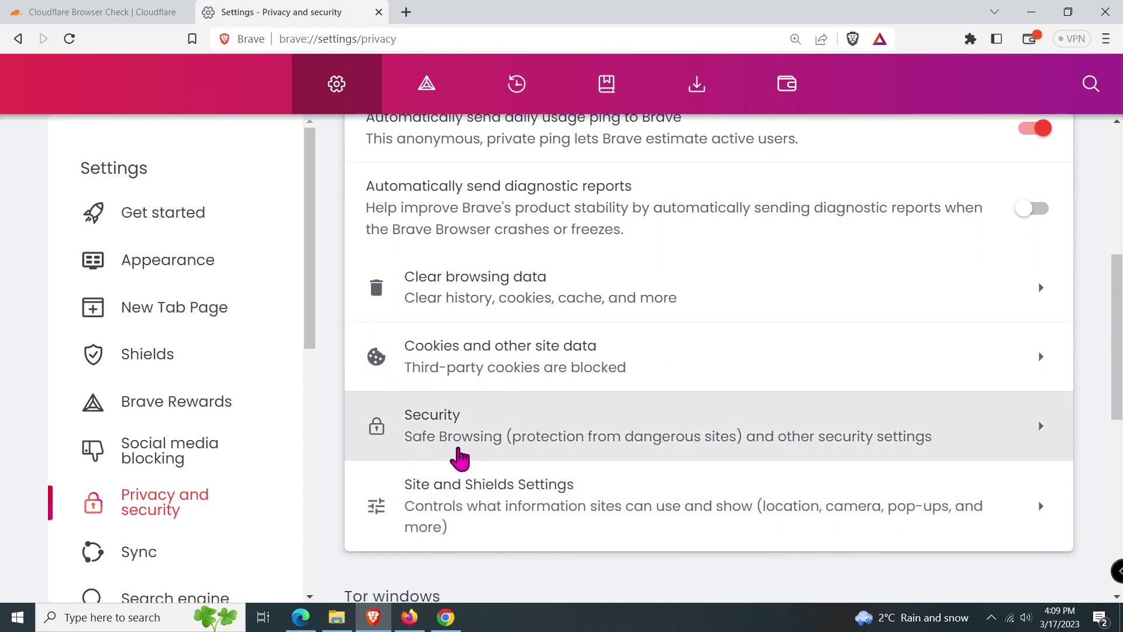
left_click(459, 458)
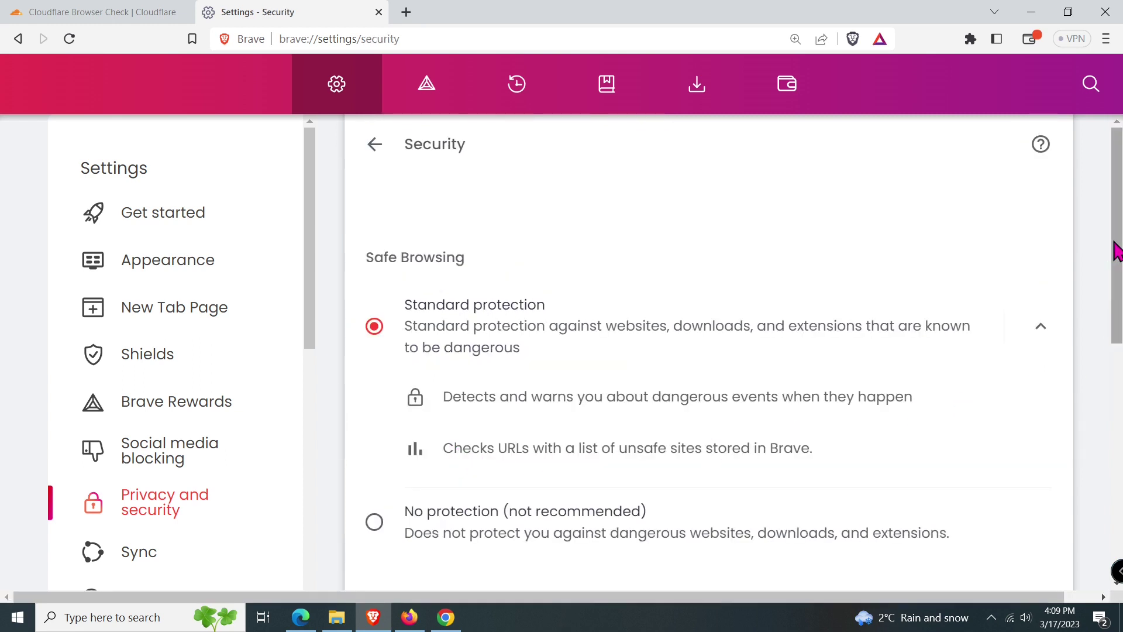
left_click_drag(1116, 264, 1109, 421)
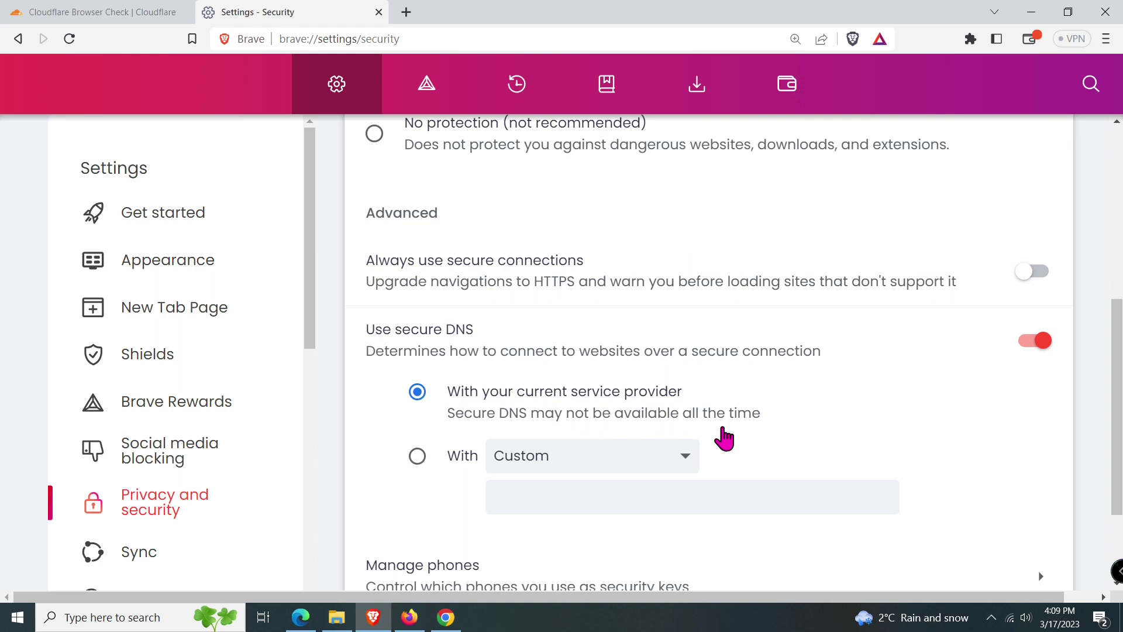
left_click(418, 456)
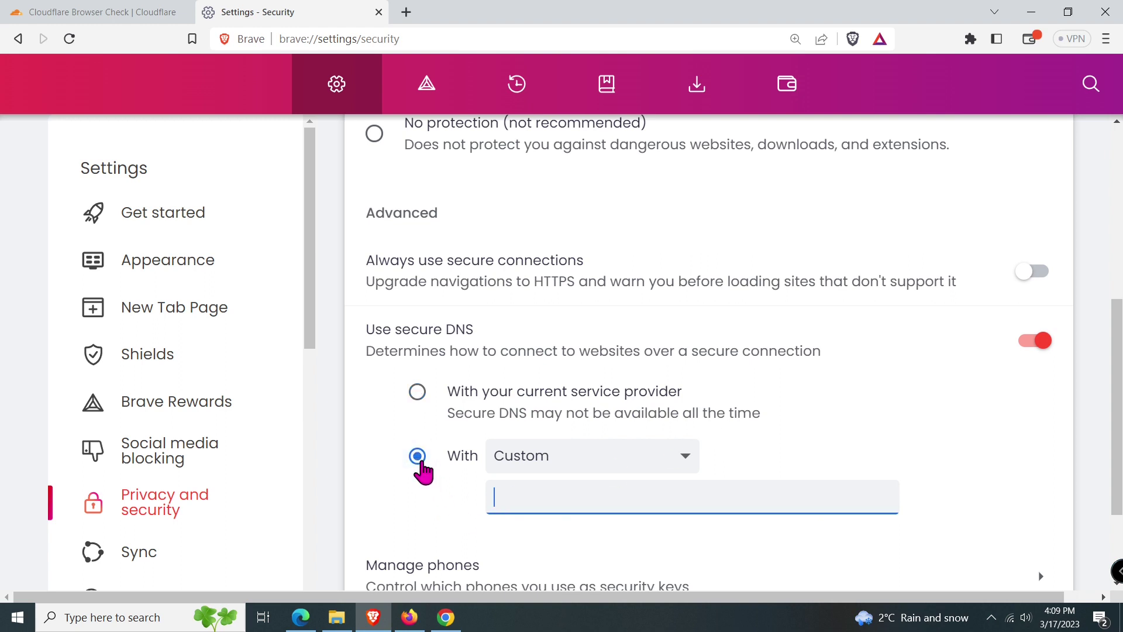
left_click(687, 463)
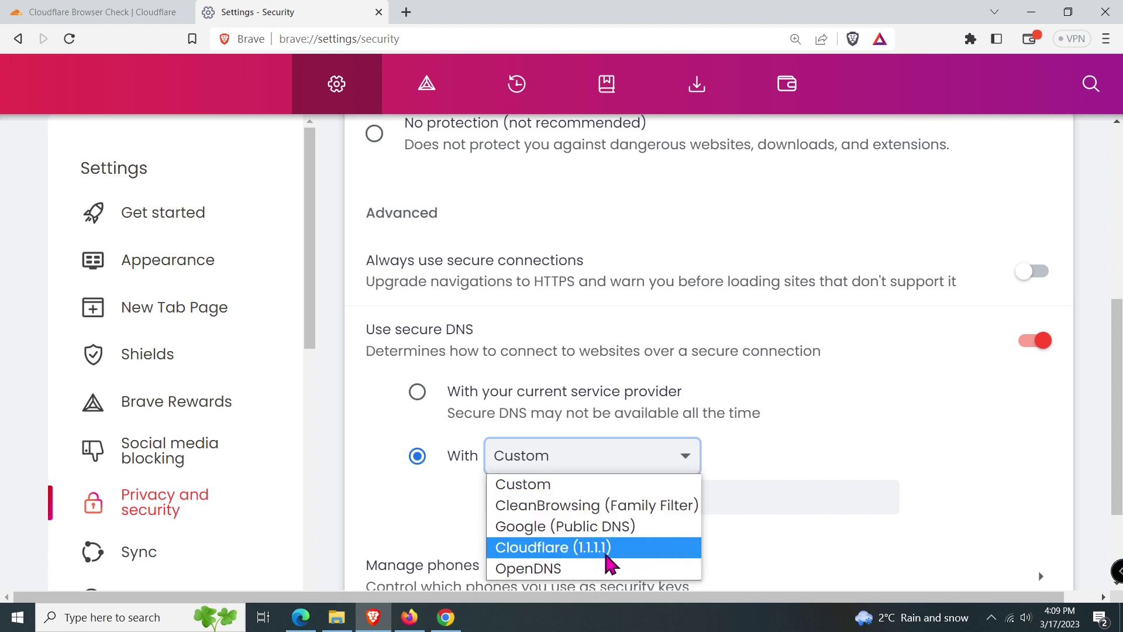
left_click(623, 548)
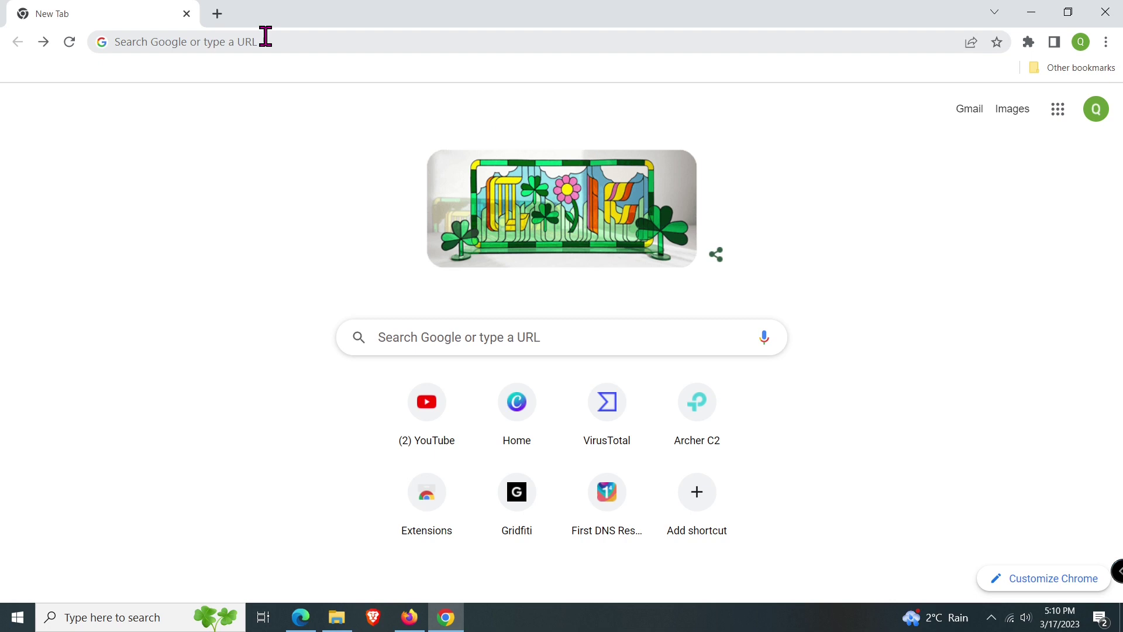
Step: Load cloudflare.com/ssl/encrypted-sni in Chrome and run Check My Browser
left_click(284, 42)
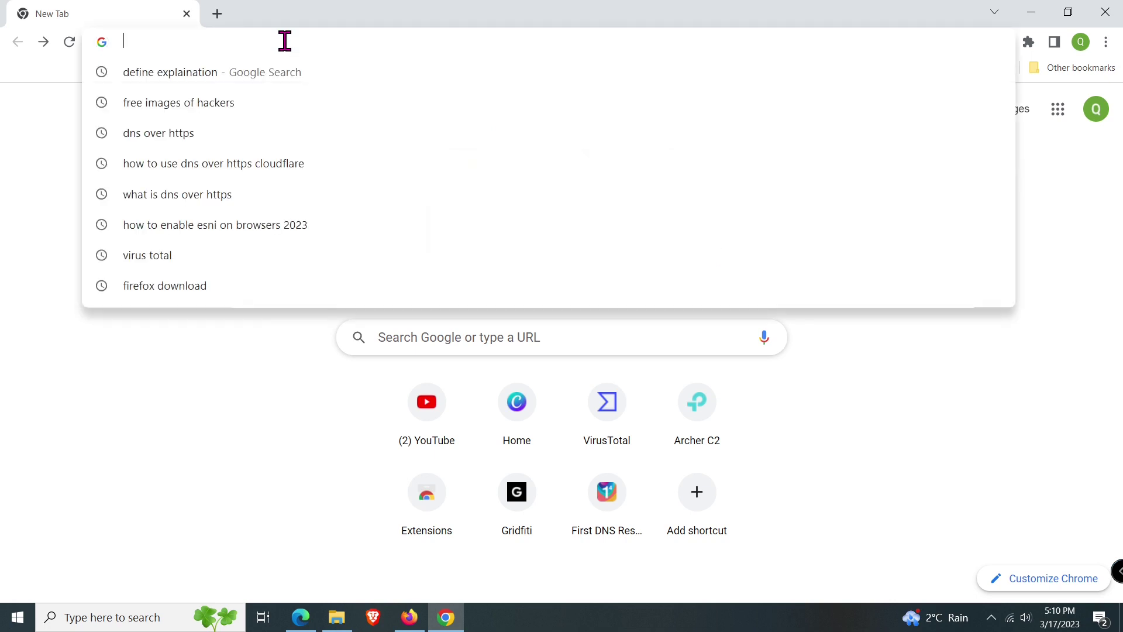
type("https://www.cloudflare.com/ssl/encrypted-sni")
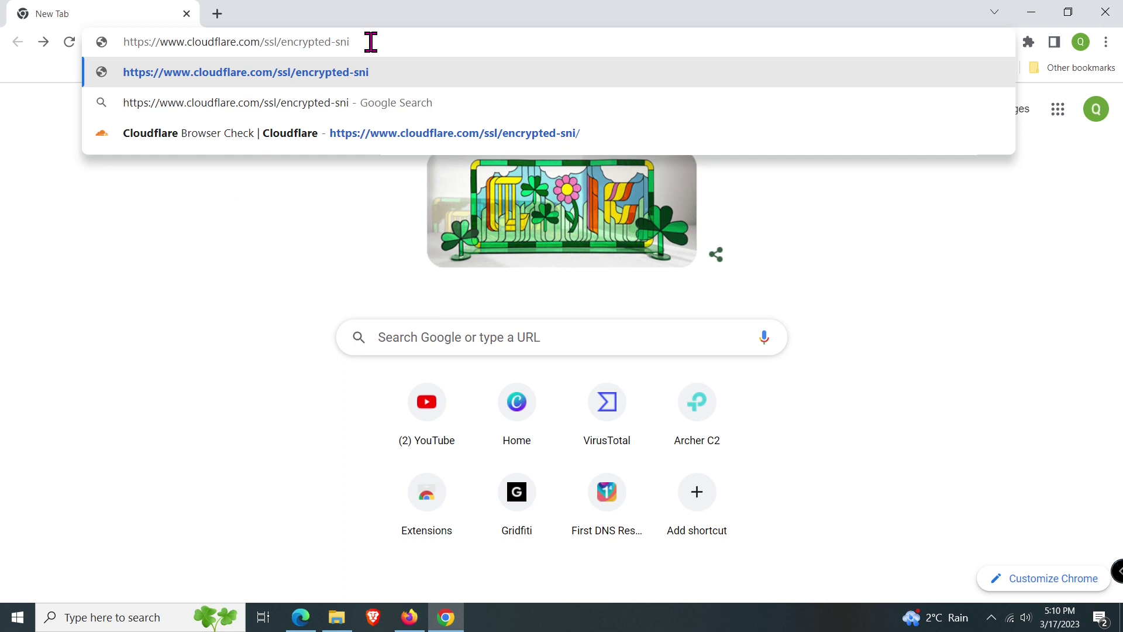
key("Return")
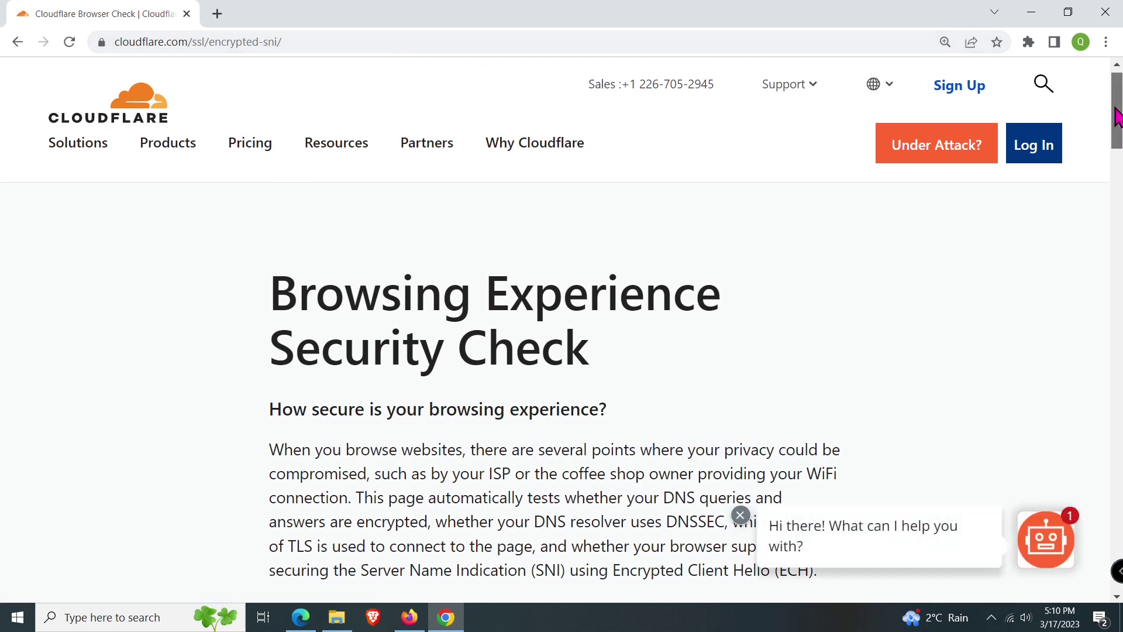
left_click_drag(1117, 106, 1116, 140)
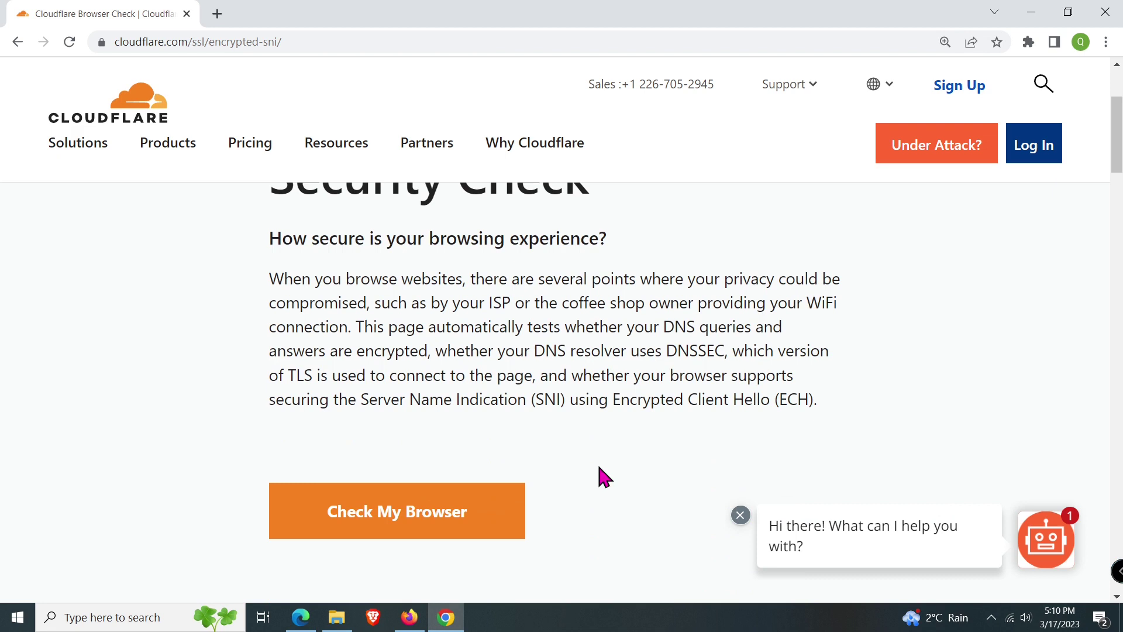
left_click(460, 534)
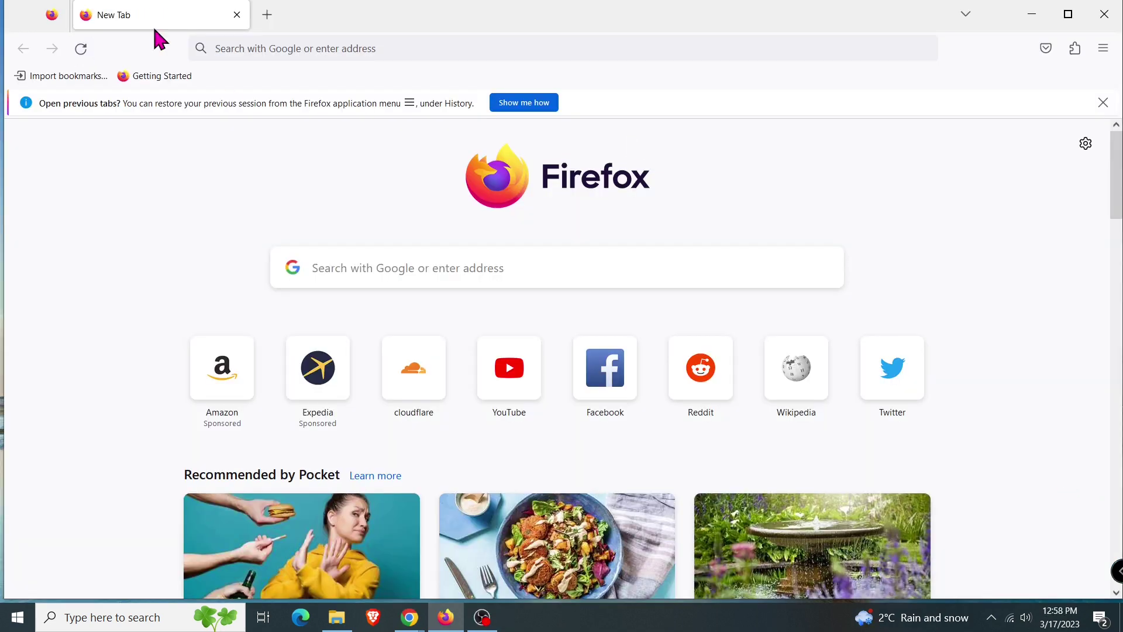
Step: Load the same encrypted-sni check page in Firefox and run Check My Browser
left_click(243, 49)
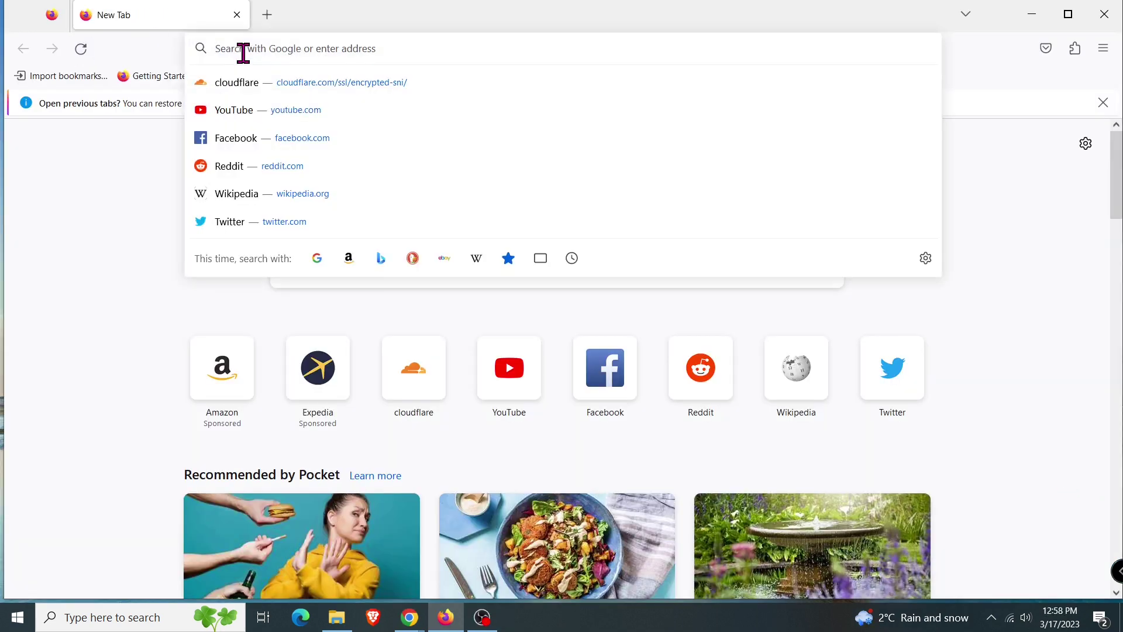
type("cloudflare.com/ssl/encrypted-sni")
key("Return")
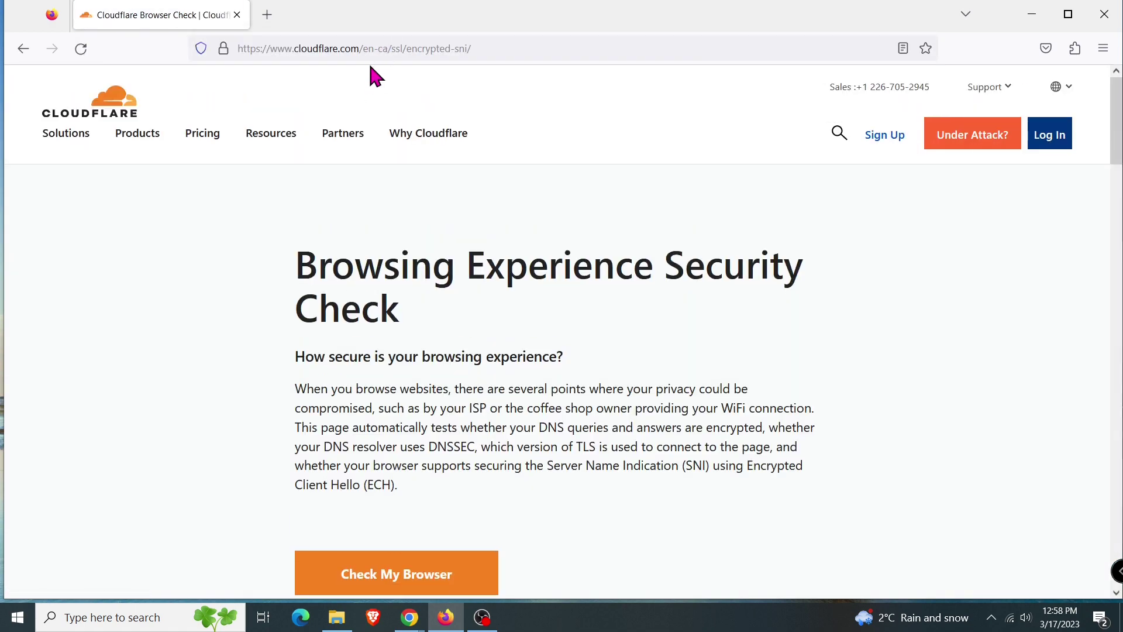
scroll(527, 320, "down", 1)
left_click(465, 539)
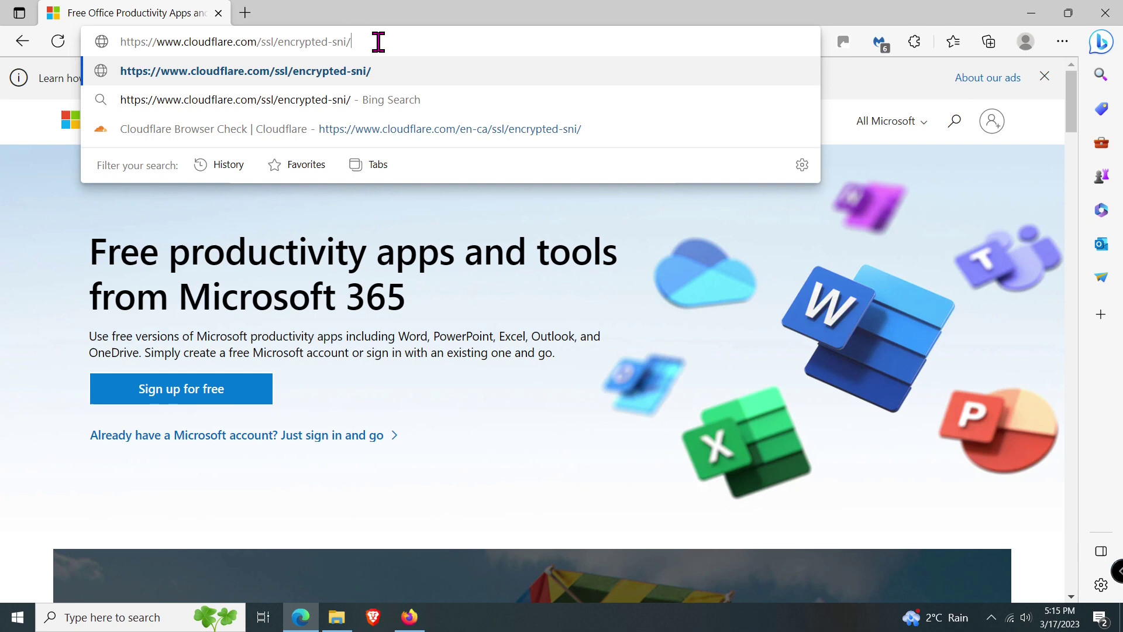
Step: Load the encrypted-sni page and run Check My Browser in Edge, then in Brave
key("Return")
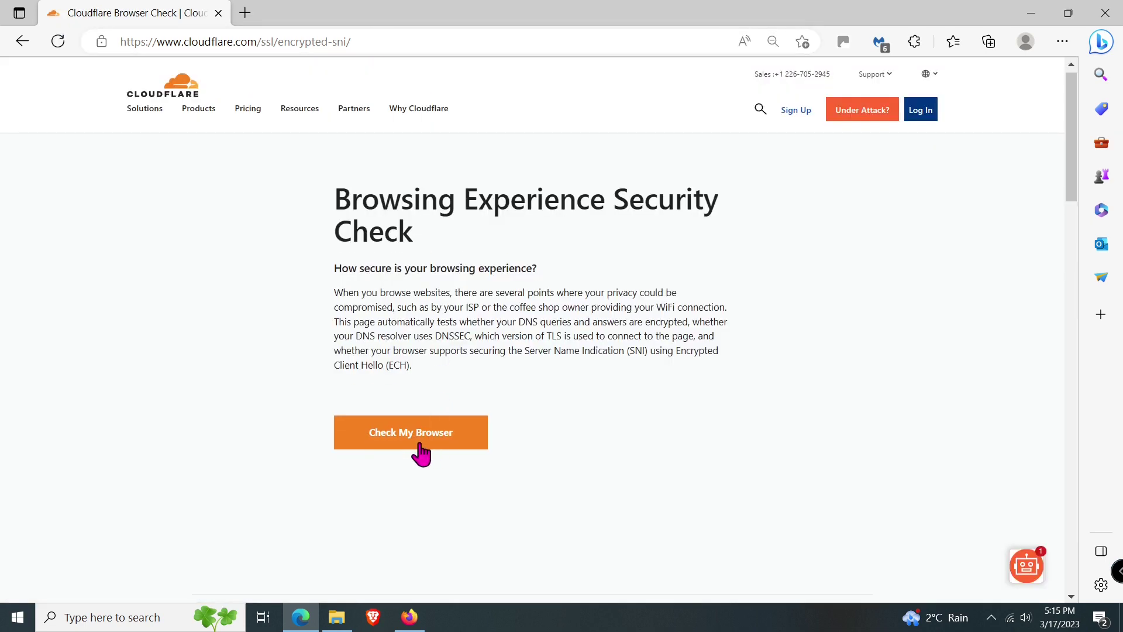
left_click(439, 439)
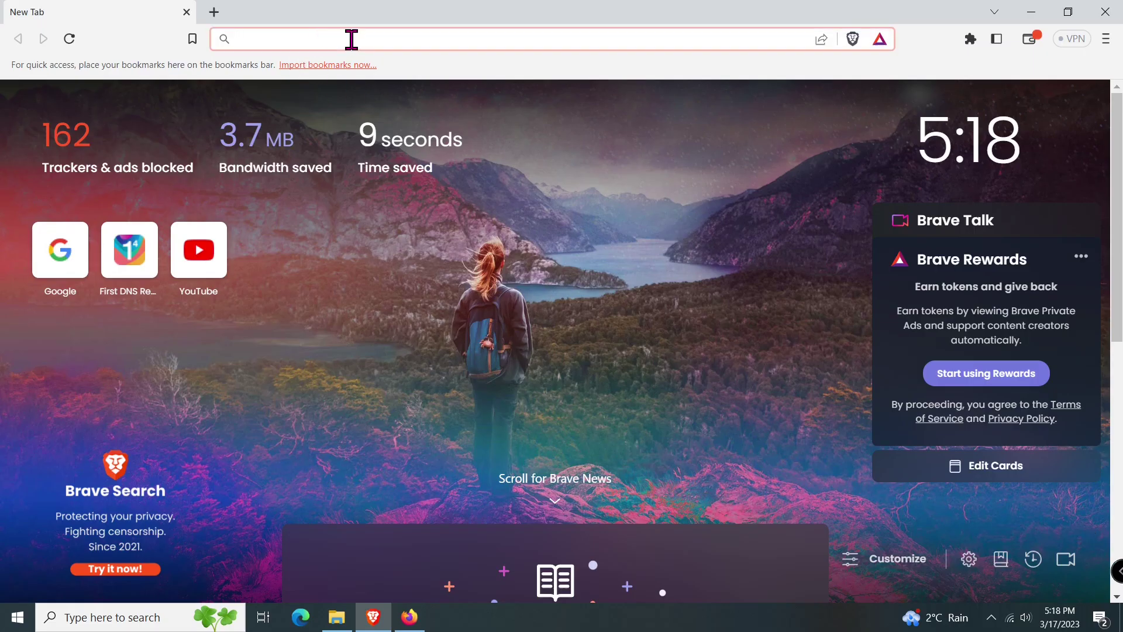
type("https://cloudflare.com/ssl/encrypted-sni")
key("Return")
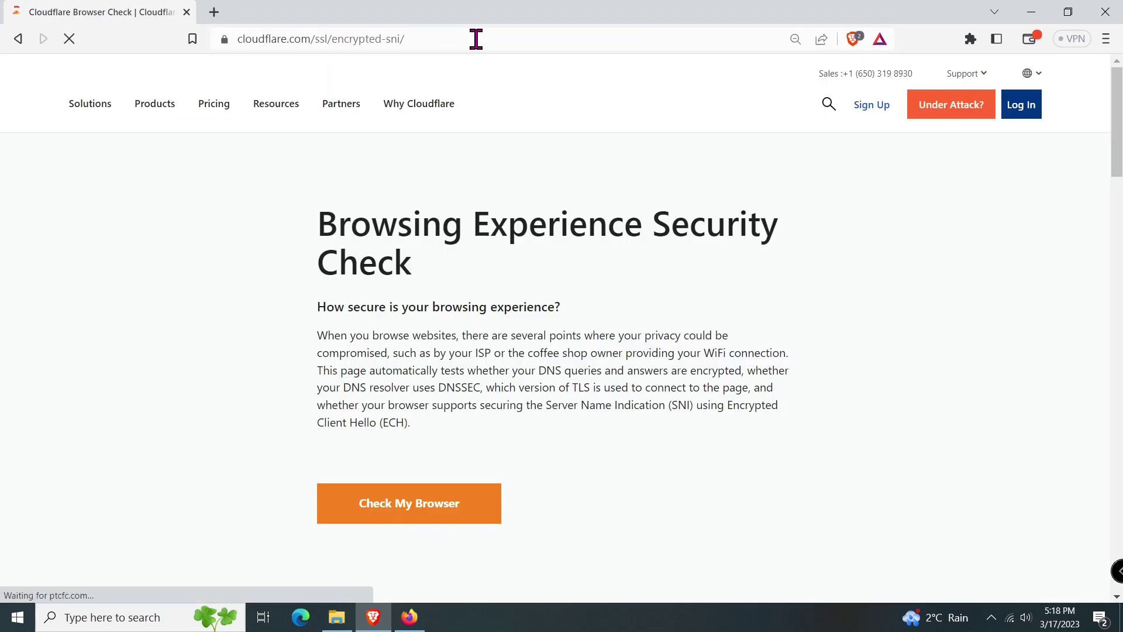
left_click(445, 518)
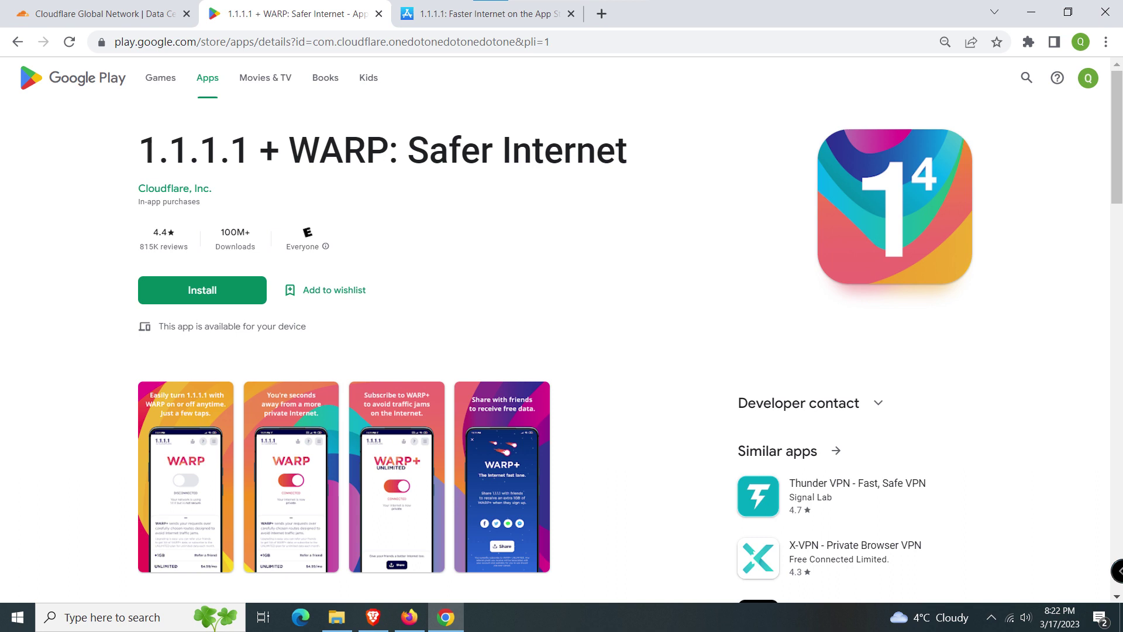
Step: Switch from the Google Play listing to the 1.1.1.1 App Store tab
key("ctrl+Tab")
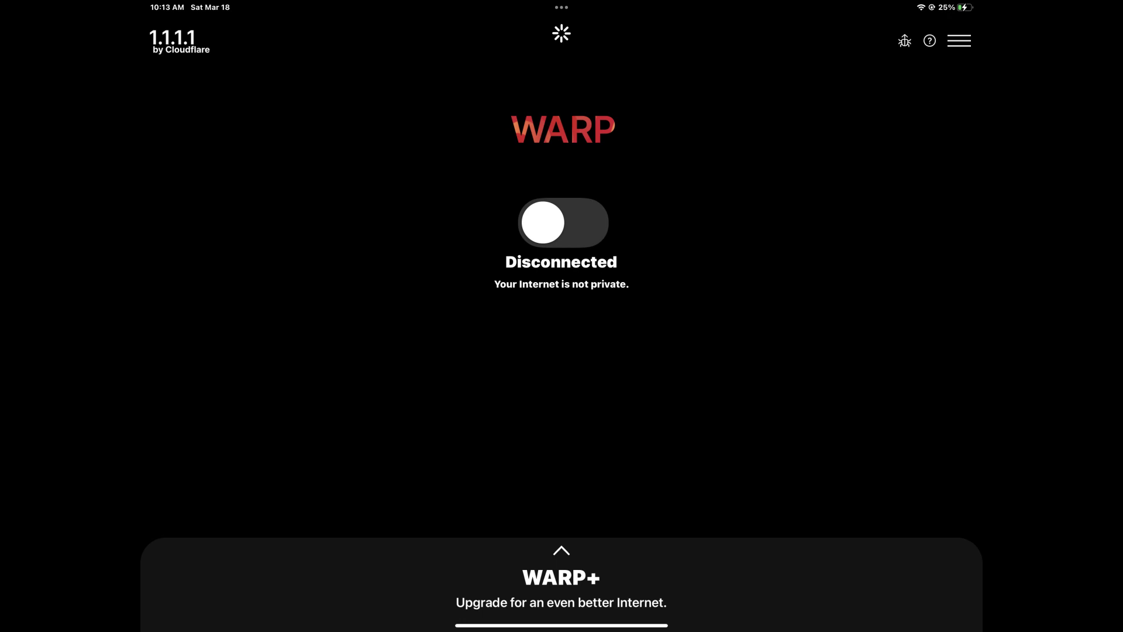
Step: Toggle WARP to Connected in the 1.1.1.1 app and open its settings sheet
left_click(563, 223)
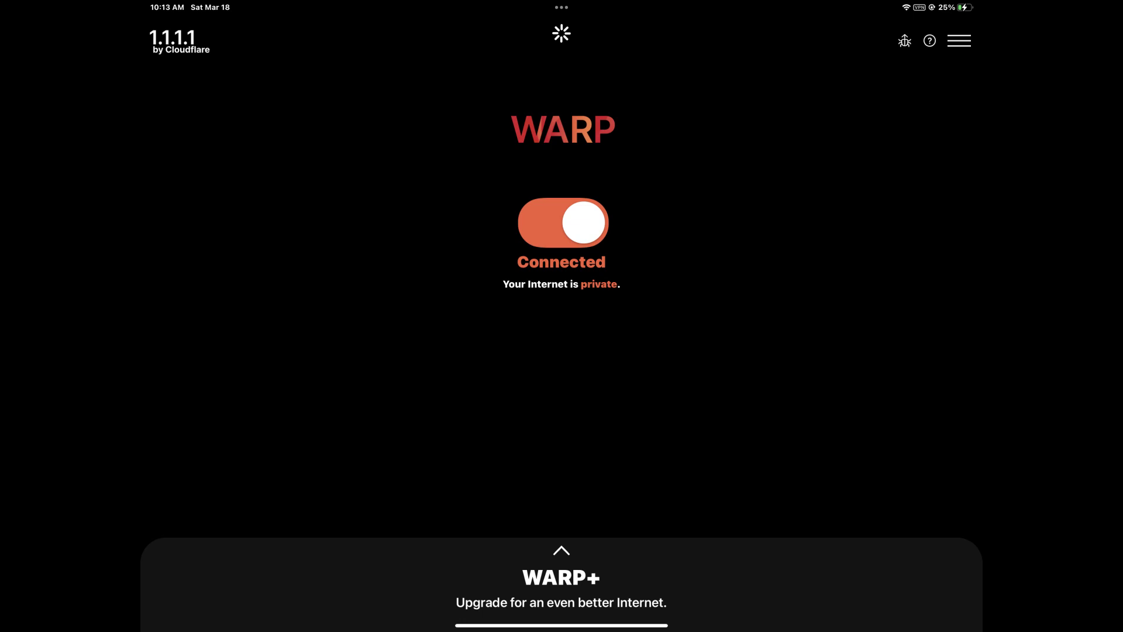
left_click(959, 40)
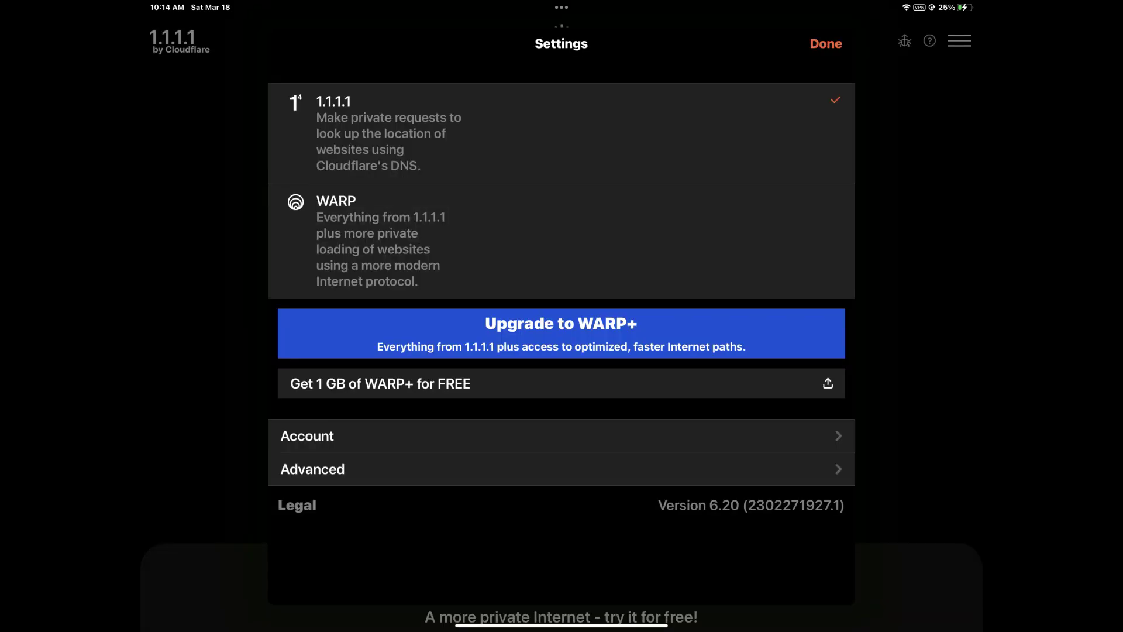
Step: Select WARP instead of 1.1.1.1 in the app's Settings panel
left_click(562, 237)
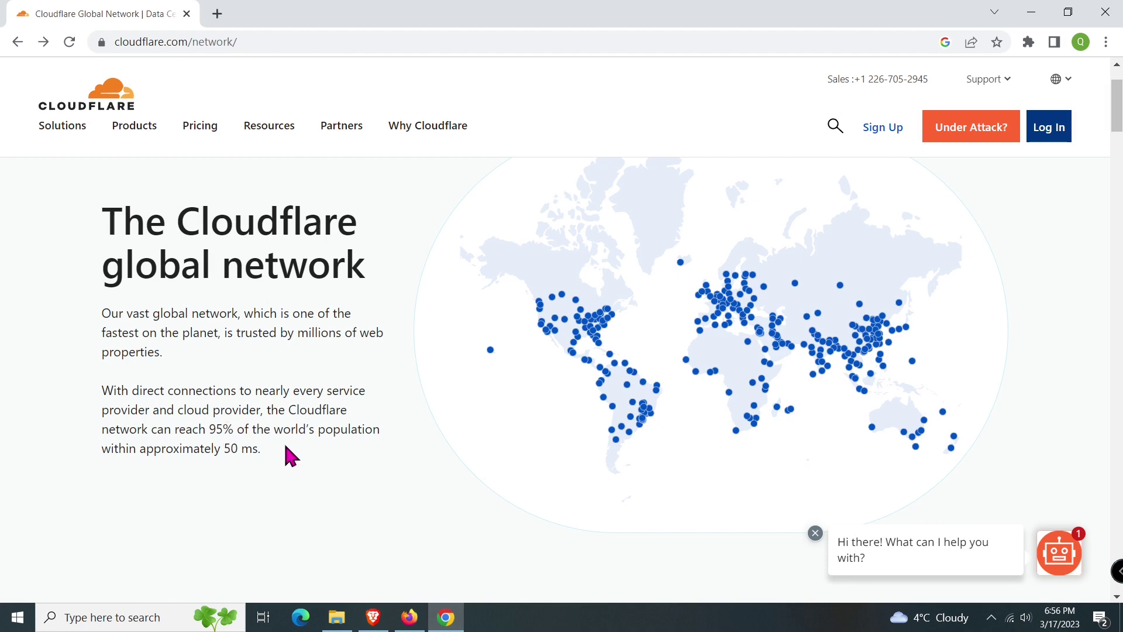
left_click_drag(1117, 106, 1116, 177)
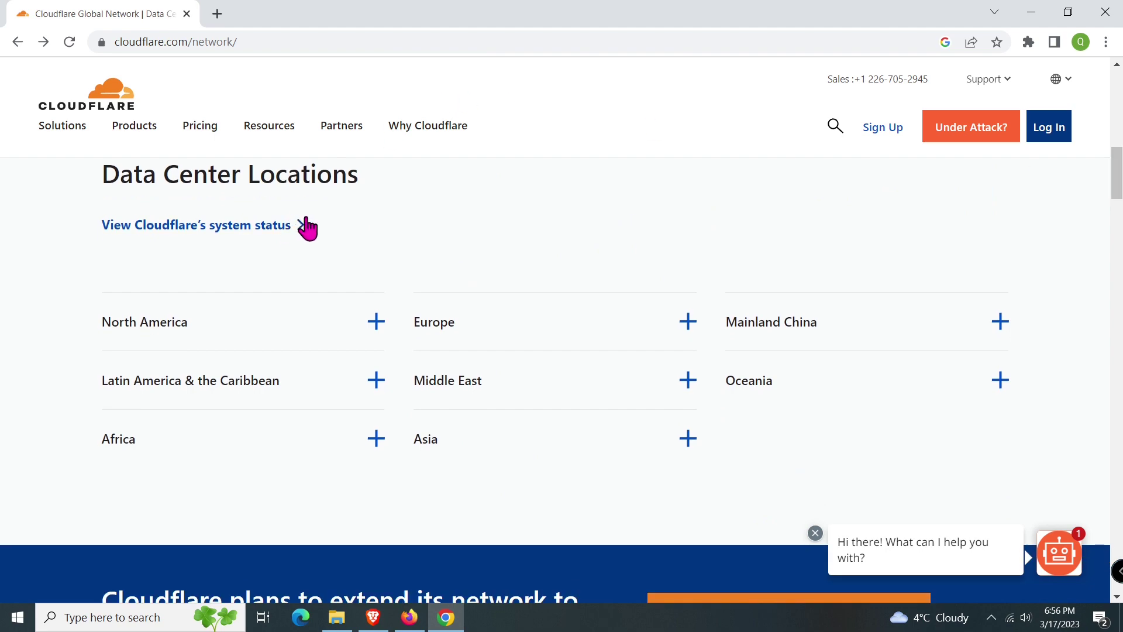
Step: Expand the North America, Europe, Mainland China, Latin America, Middle East, Oceania, Africa and Asia lists
left_click(376, 322)
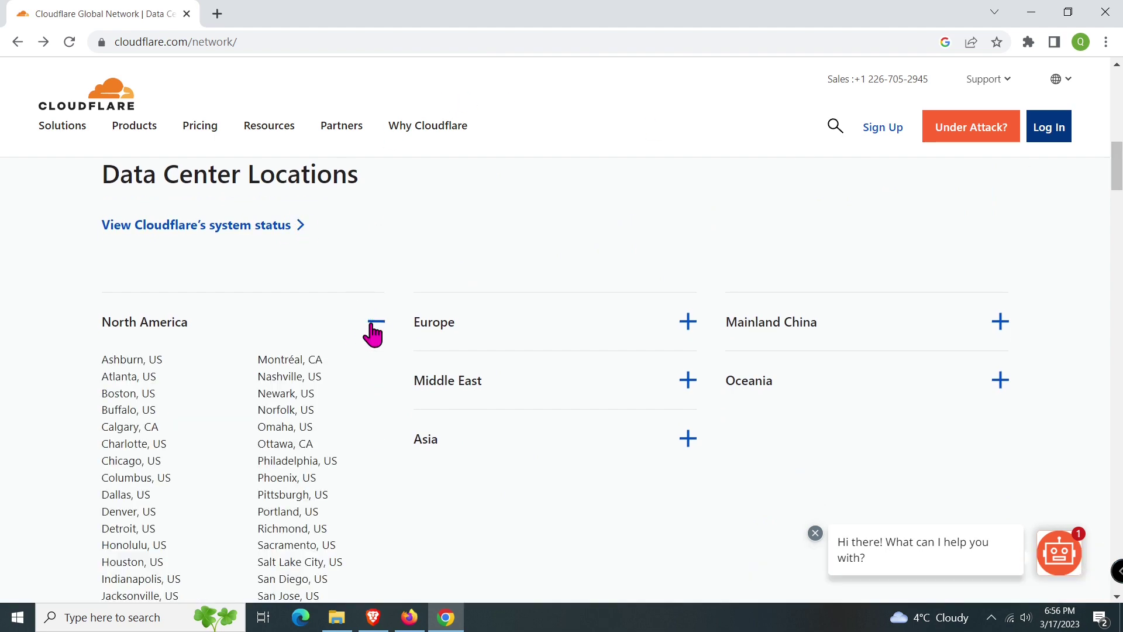
left_click(688, 323)
left_click(1001, 322)
scroll(562, 352, "down", 3)
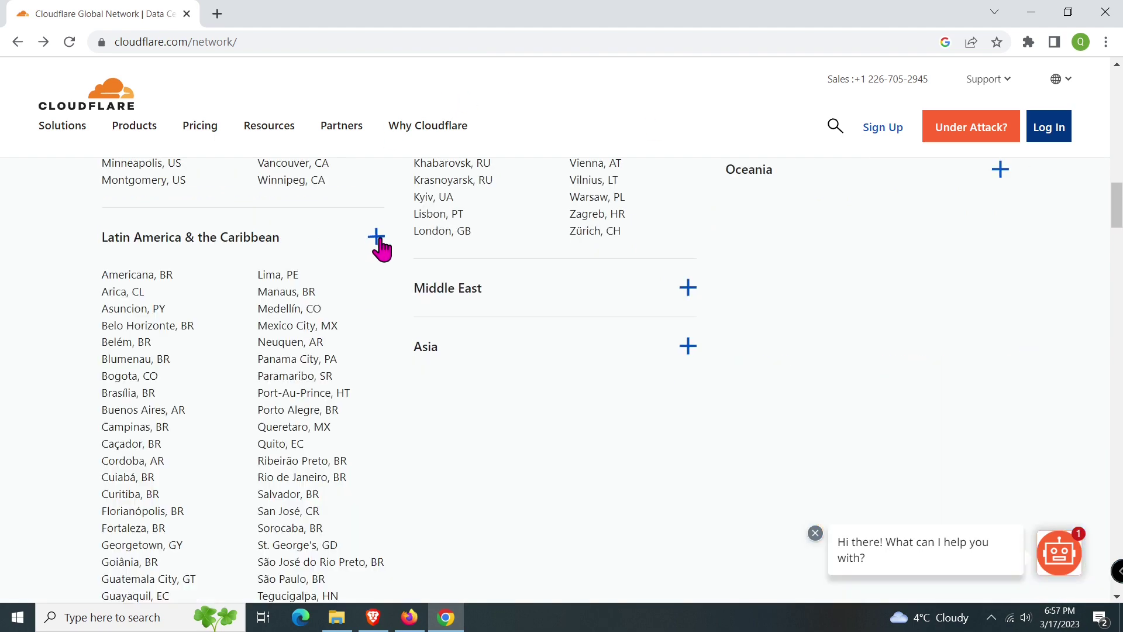
left_click(376, 237)
left_click(688, 286)
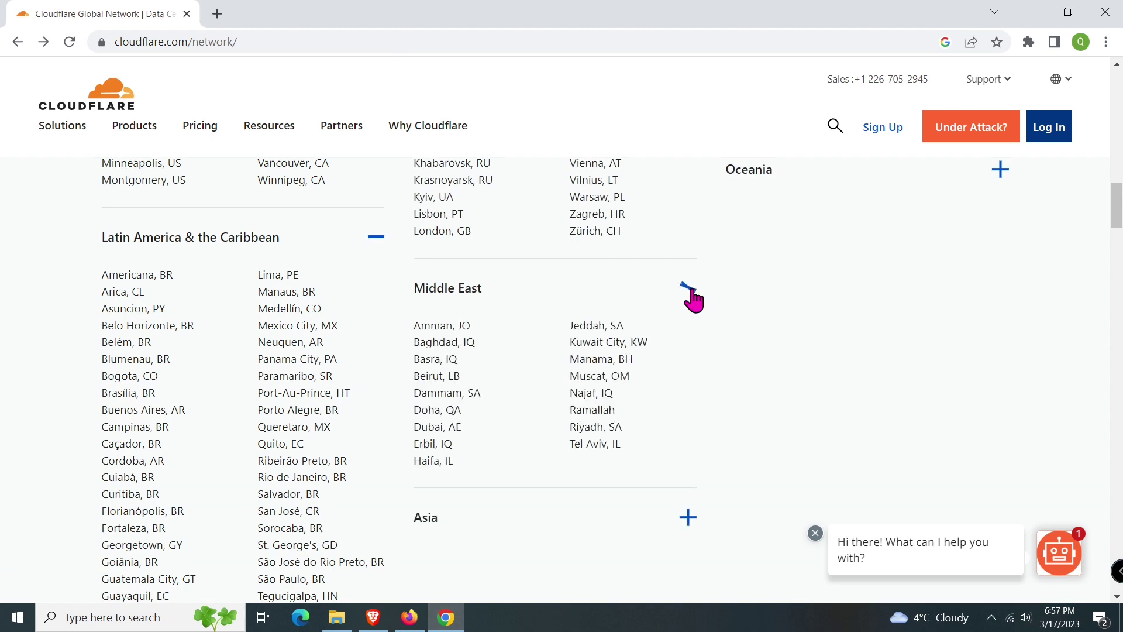
left_click(1001, 169)
scroll(562, 351, "down", 4)
left_click(376, 381)
left_click(689, 195)
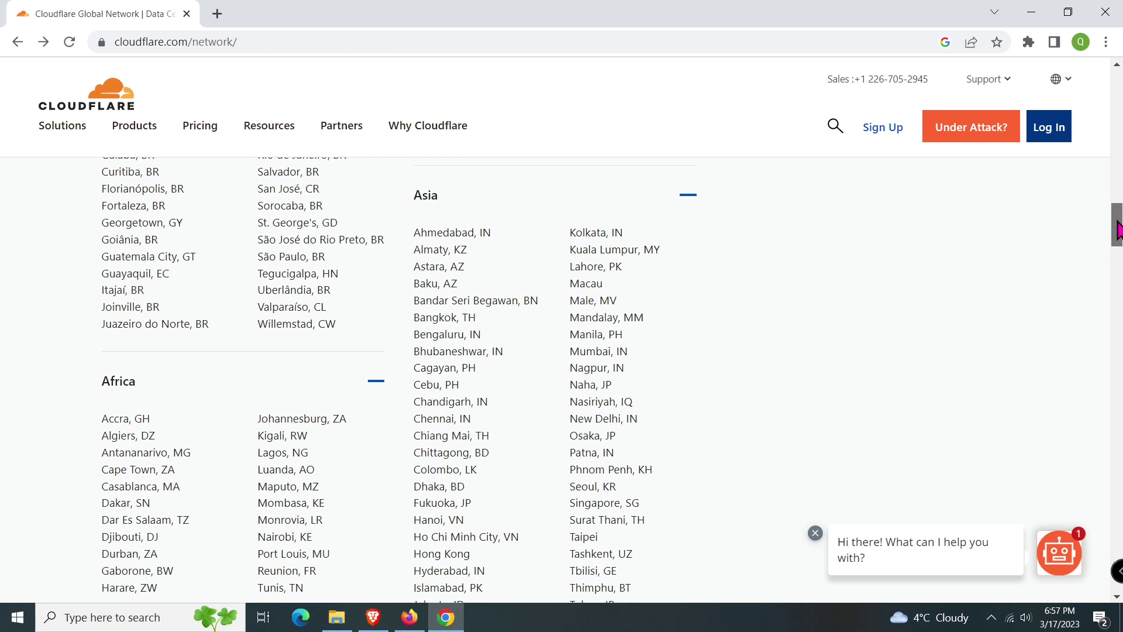
left_click_drag(1118, 228, 1117, 237)
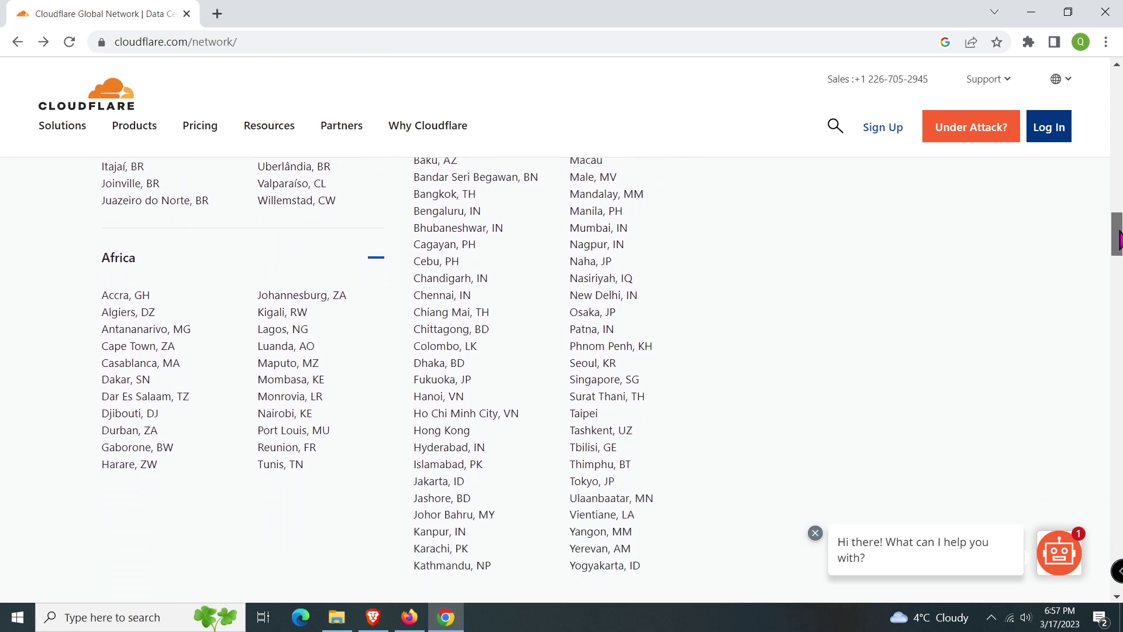